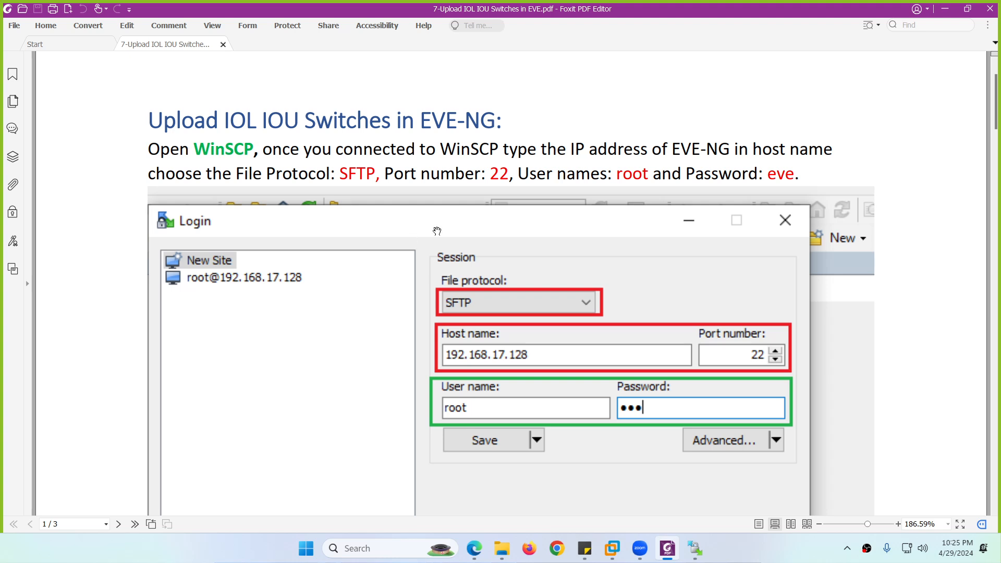
Switch to WinSCP and close it, ending the open session with the EVE-NG server
click(693, 549)
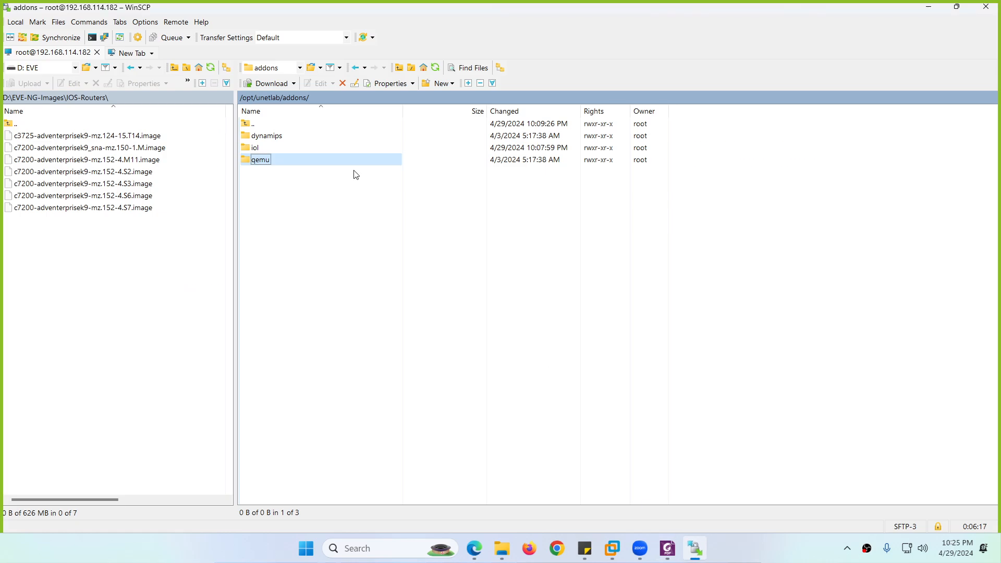
click(986, 7)
click(464, 307)
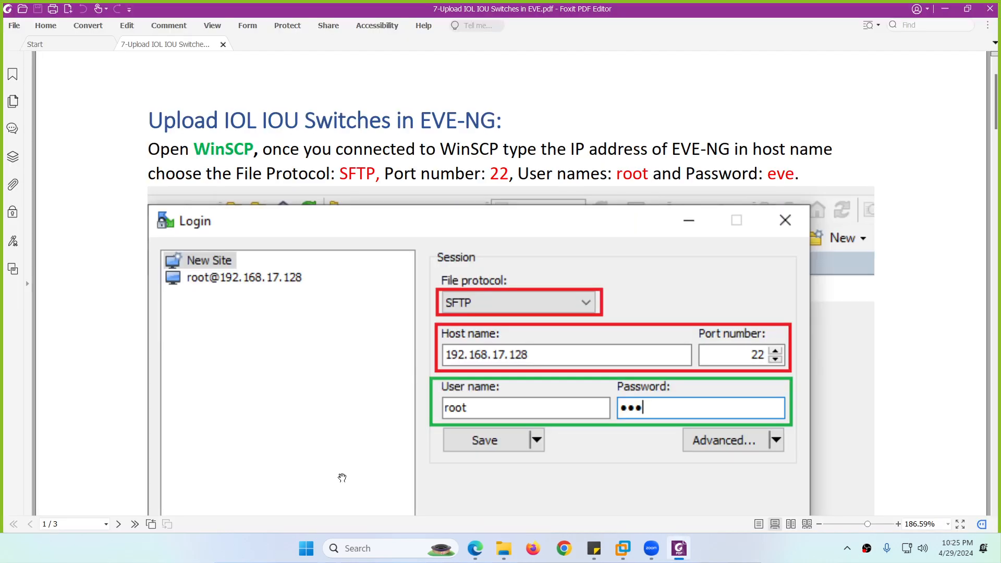
Launch WinSCP again and log in with the saved site for 192.168.114.182
click(317, 556)
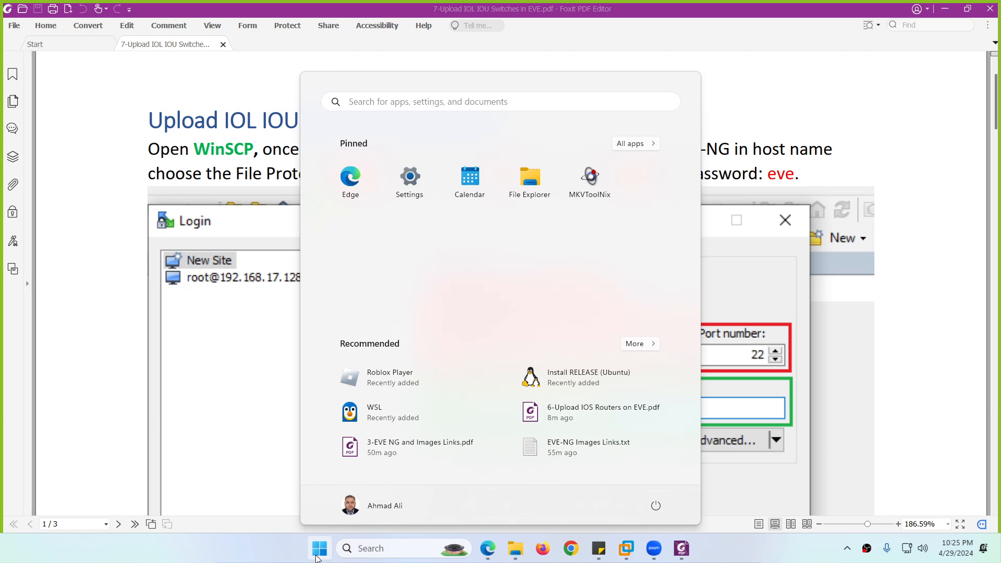
text(winscp)
key(Return)
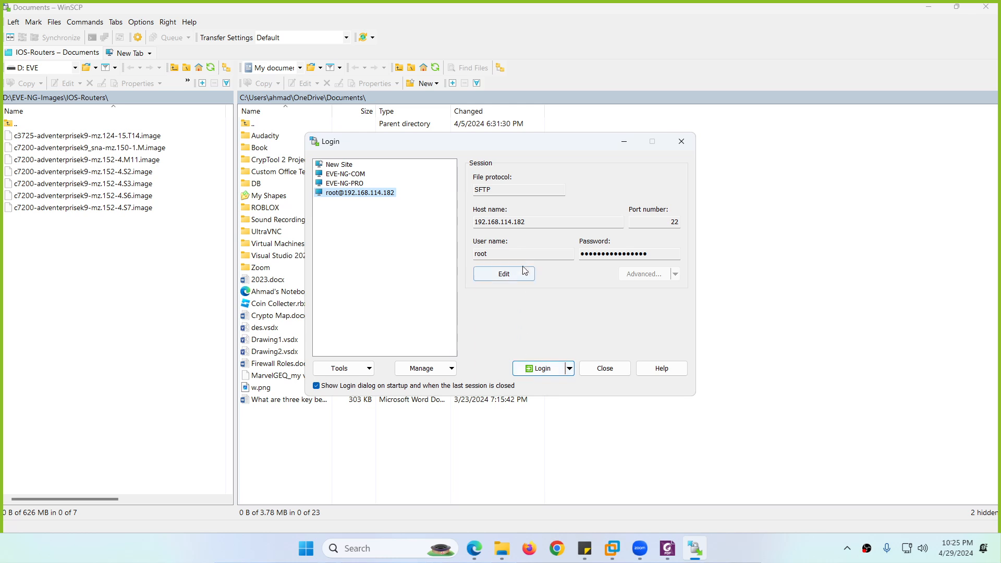
click(525, 369)
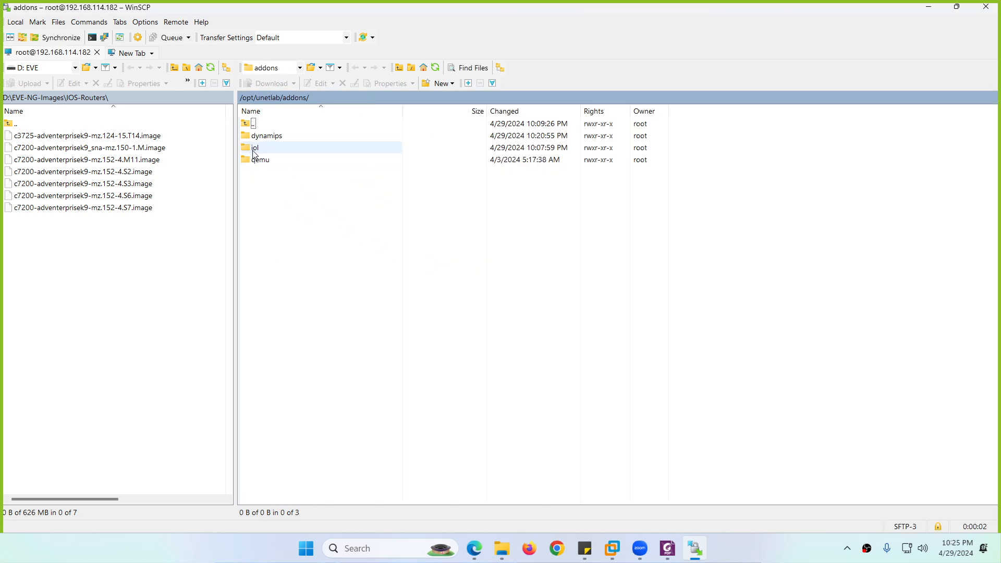
Open the remote folder /opt/unetlab/addons/iol/bin/ and the local folder D:\EVE-NG-Images\IOL-SW
double_click(254, 150)
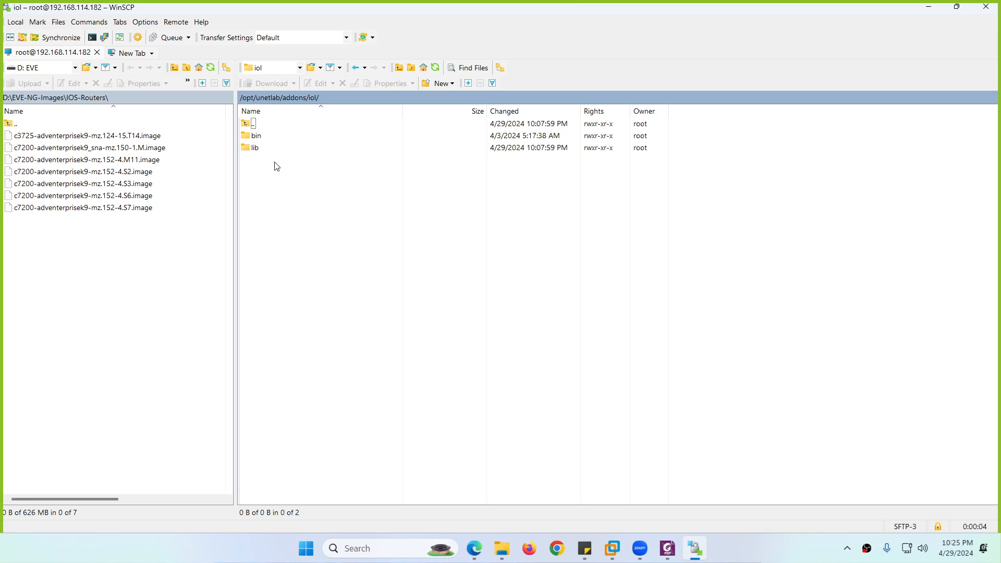
double_click(254, 137)
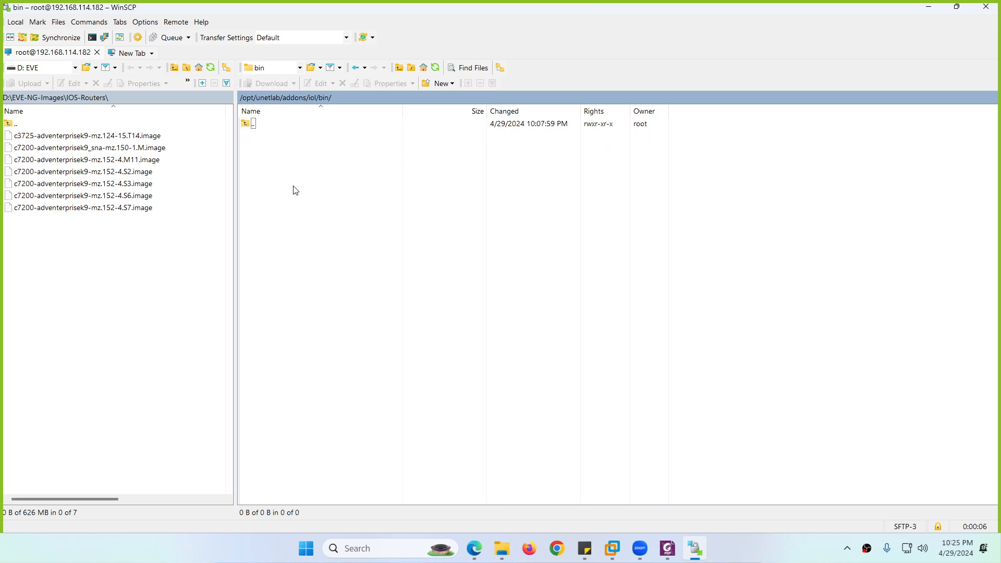
double_click(16, 125)
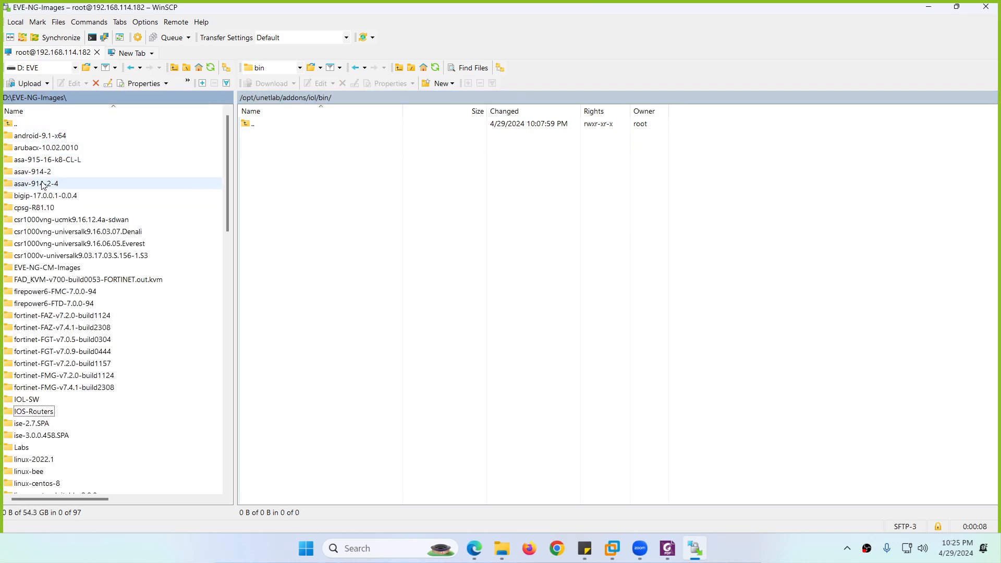
scroll(83, 302, down, 2)
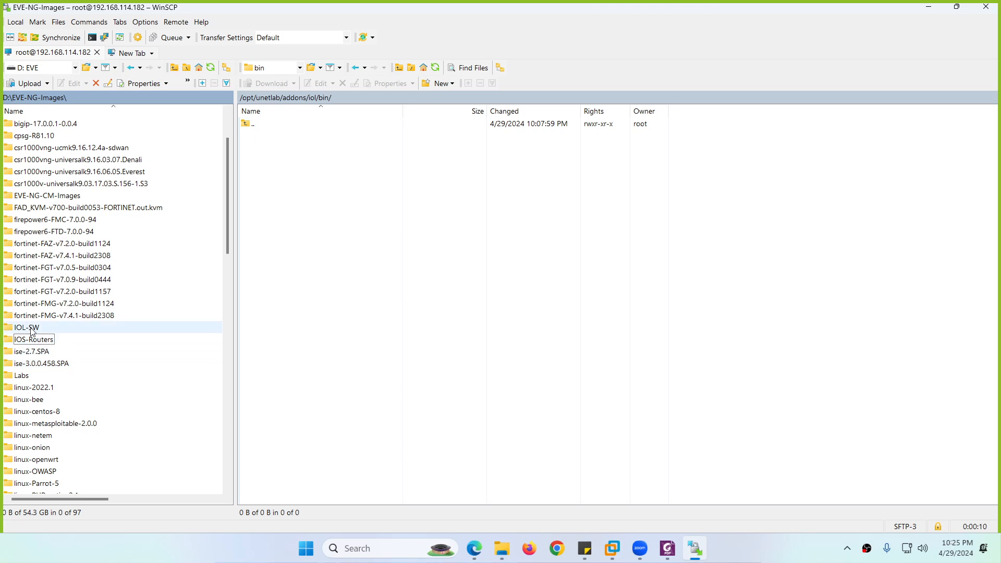
double_click(31, 329)
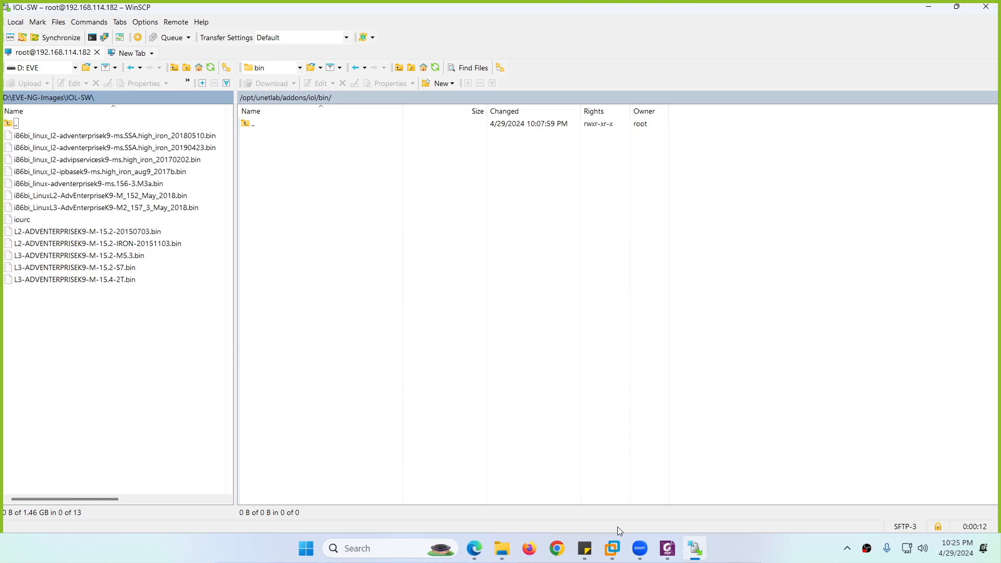
Switch to the PDF guide in Foxit PDF Editor and read how to download, unzip and copy the switch images
click(668, 548)
scroll(452, 285, down, 15)
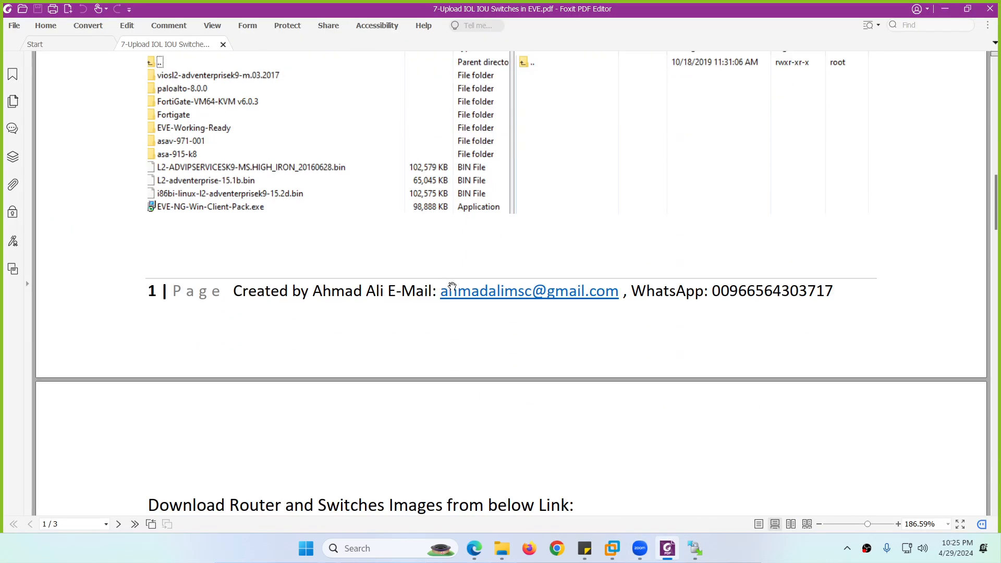
scroll(452, 286, down, 1)
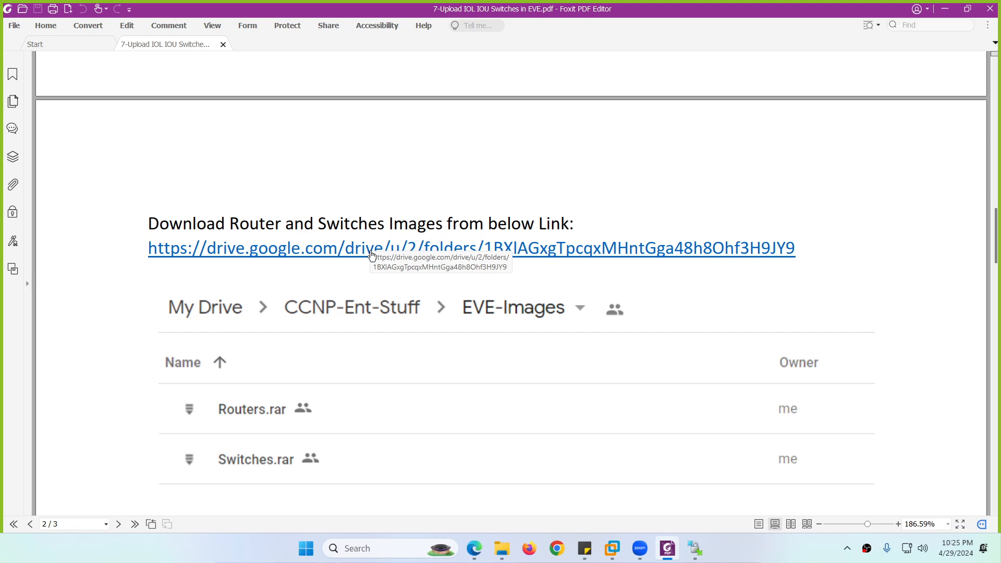
scroll(372, 255, down, 4)
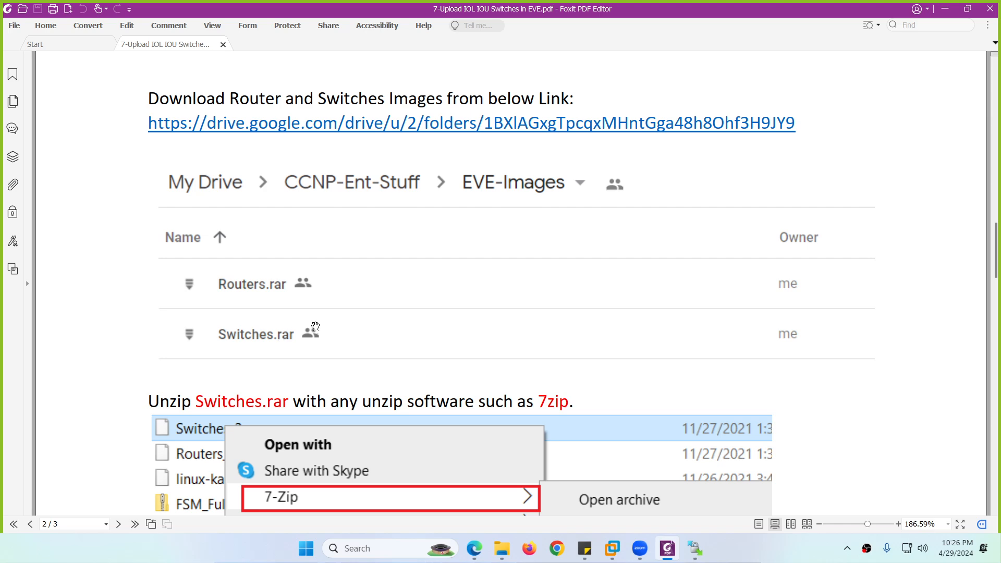
scroll(316, 326, down, 3)
scroll(323, 347, down, 3)
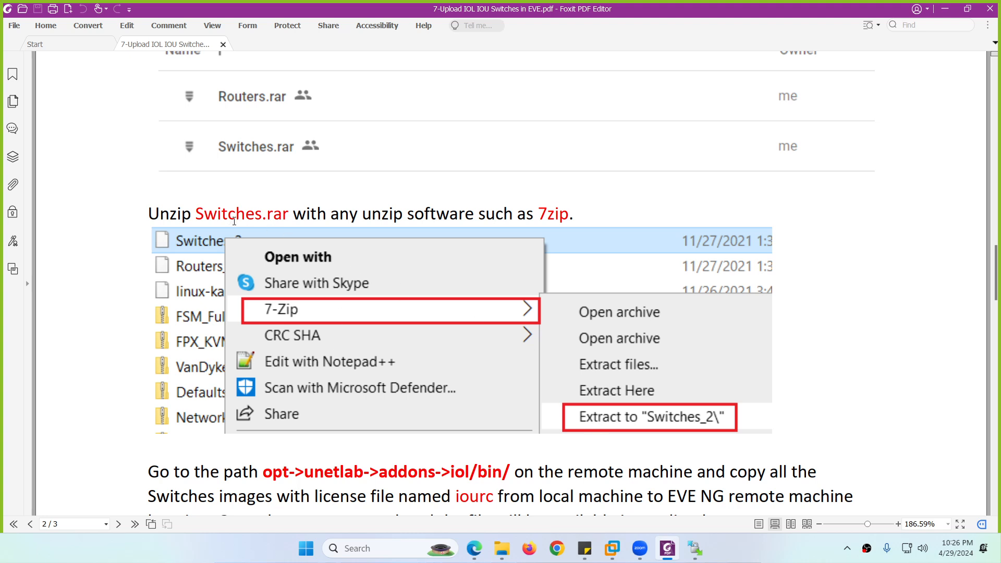
drag(259, 216, 287, 216)
scroll(595, 415, down, 9)
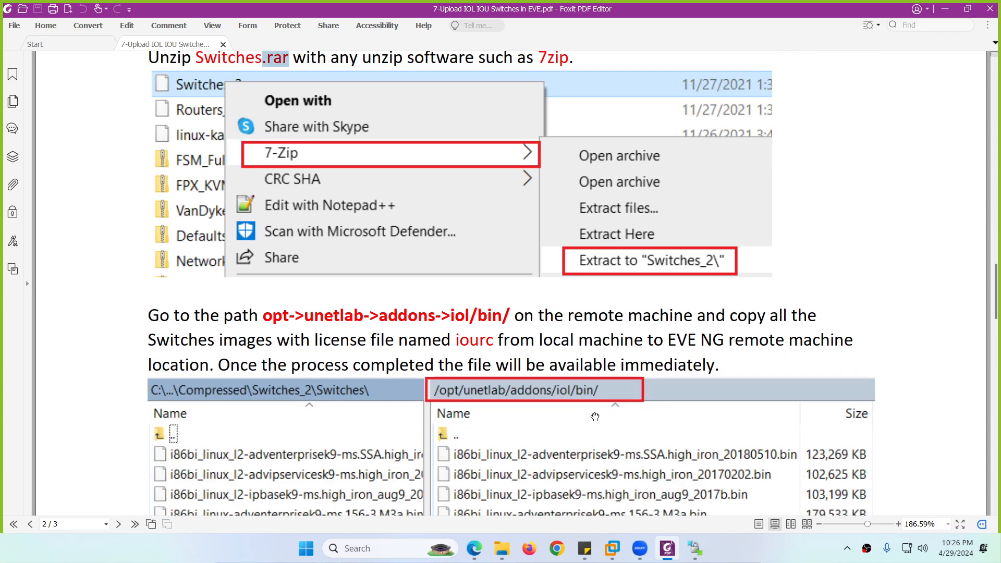
Back in WinSCP, upload all IOL-SW switch images and the iourc license file to /opt/unetlab/addons/iol/bin/
click(695, 548)
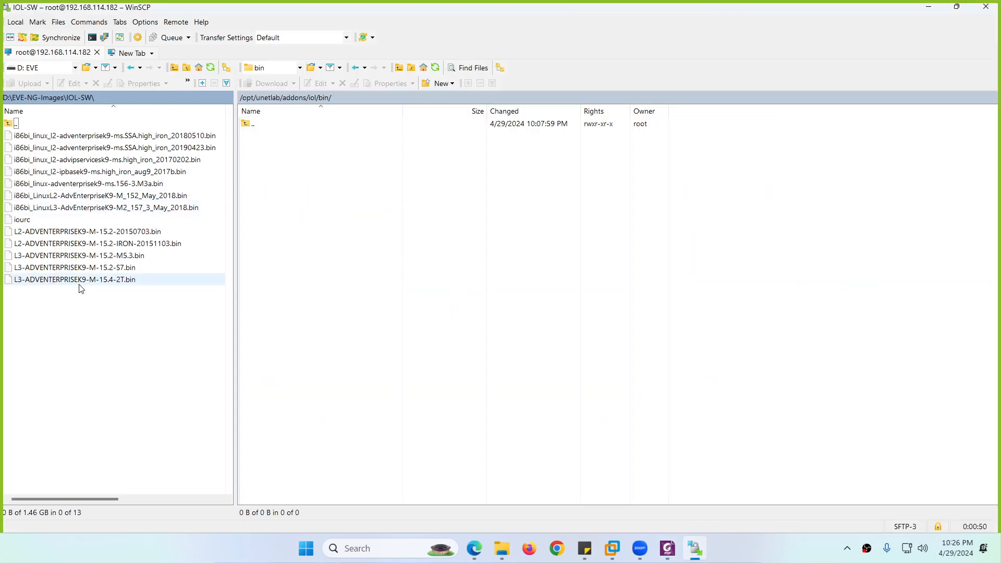
drag(133, 336, 354, 259)
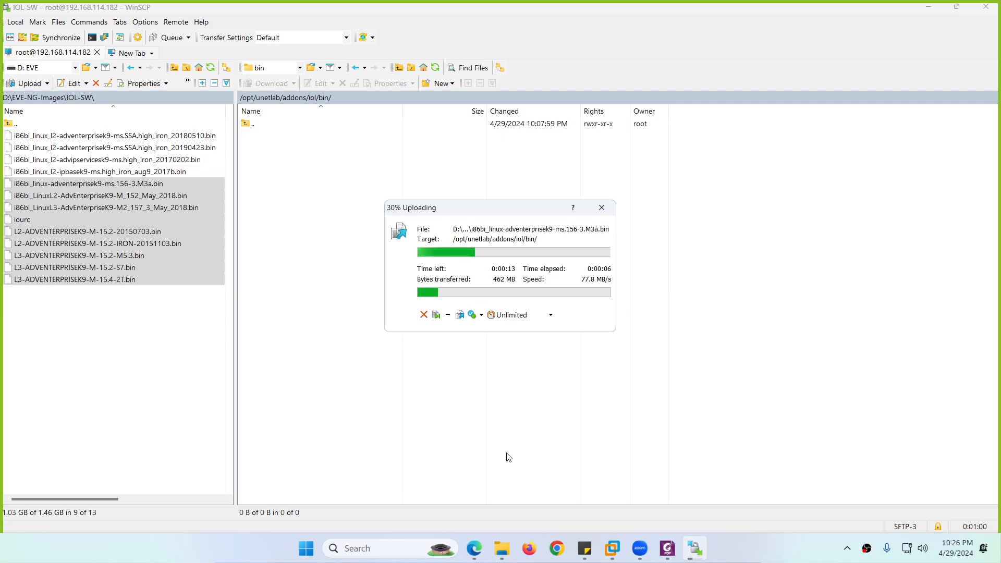
Look at the EVE-NG-NEW console in VMware Workstation, then return to WinSCP
mouse_move(613, 548)
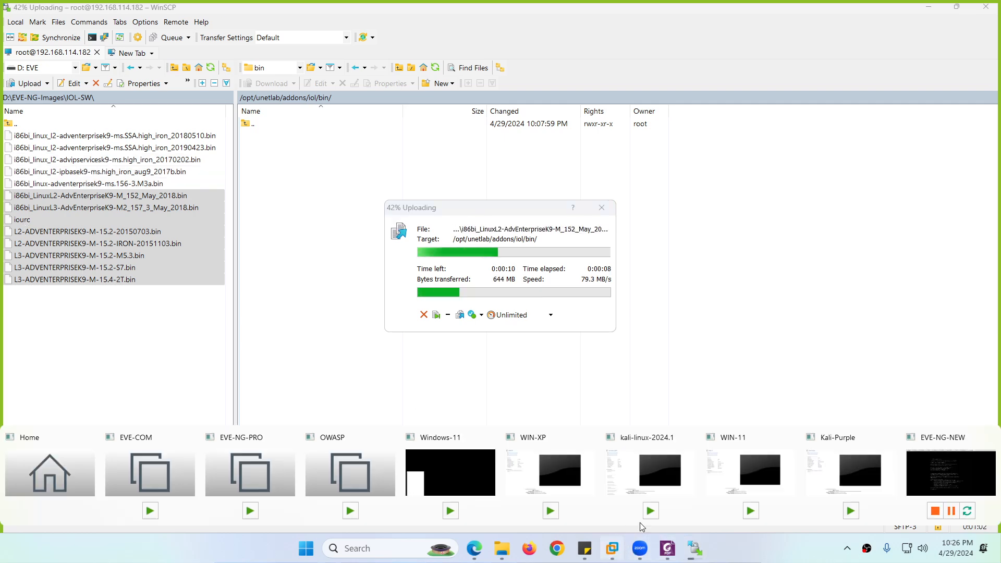
click(916, 477)
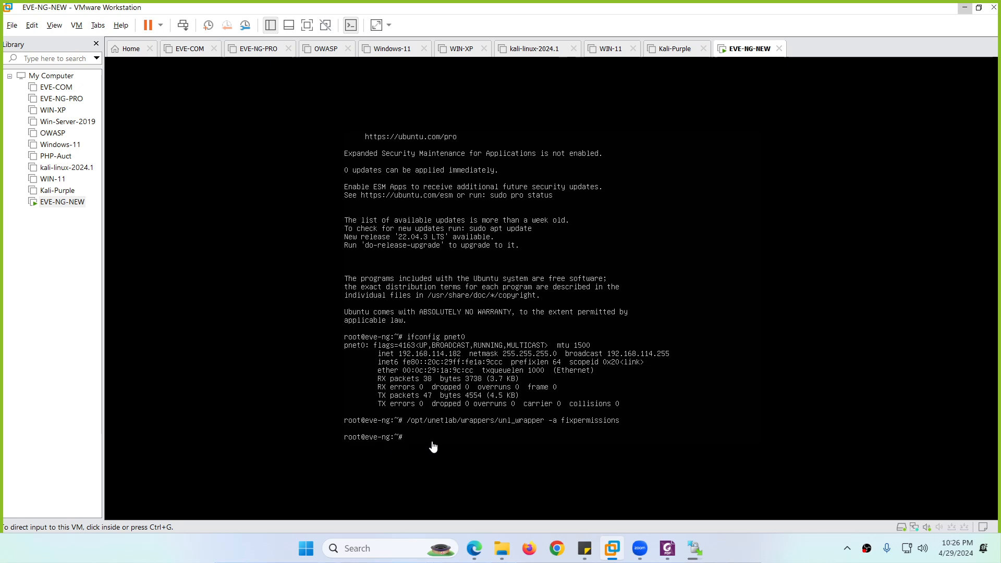
click(965, 8)
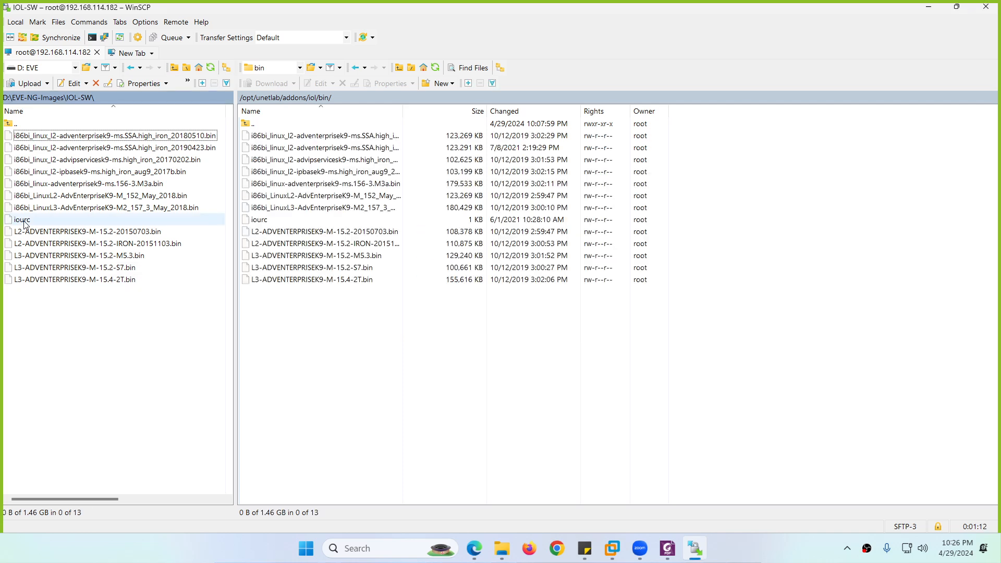
Locate the uploaded iourc file, inspect the host name entry in the local iourc copy, and close the editor
click(268, 221)
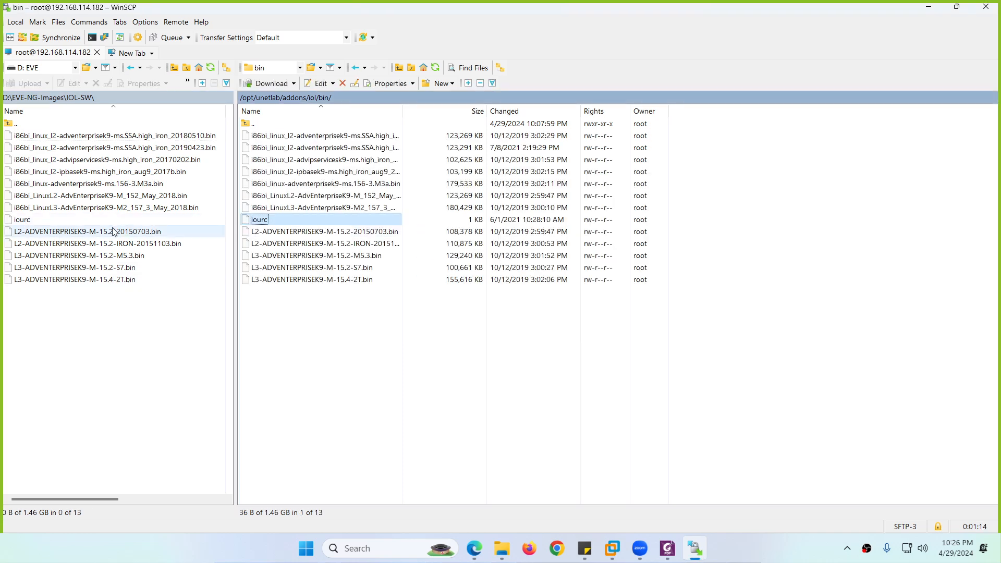
double_click(31, 223)
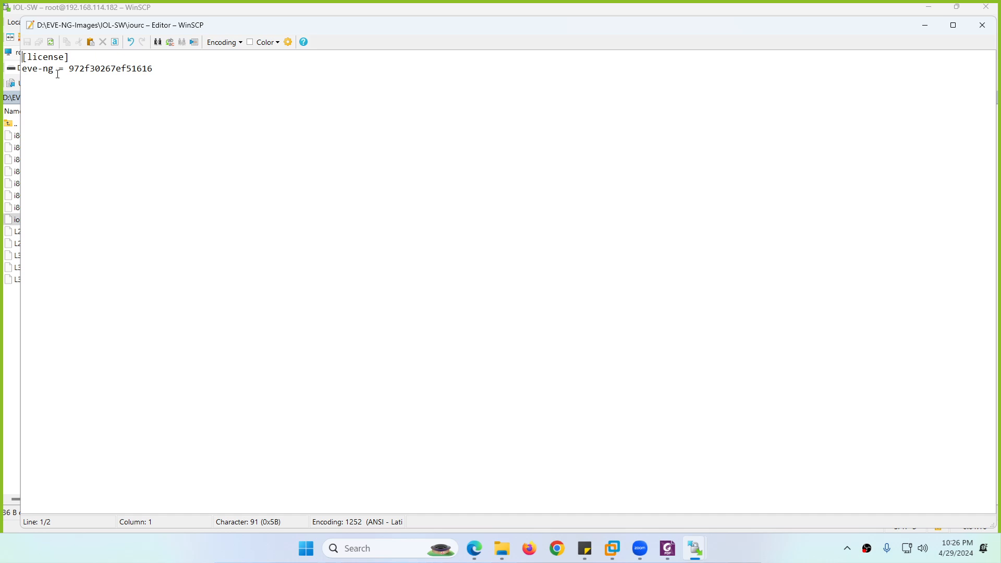
drag(54, 69, 23, 72)
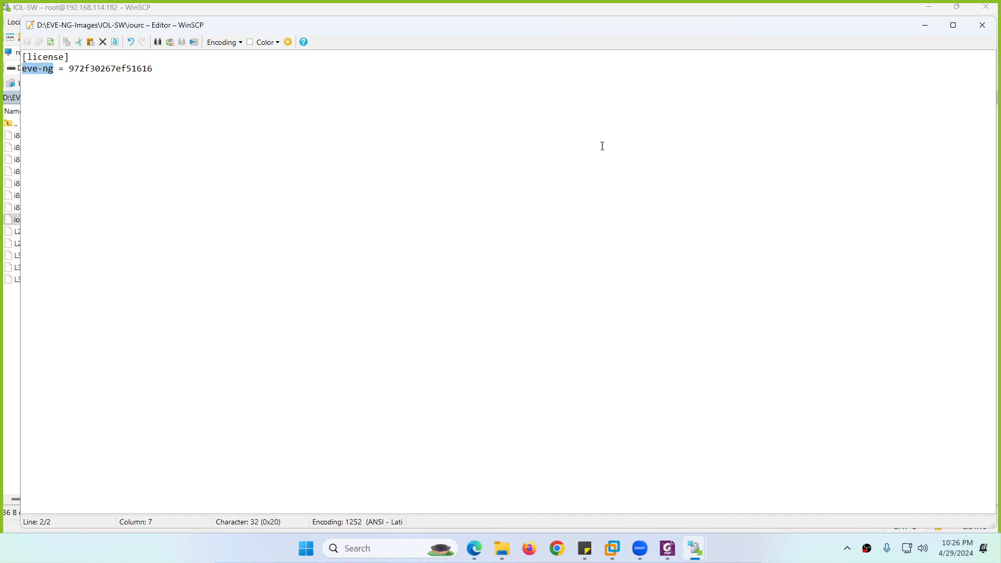
click(983, 25)
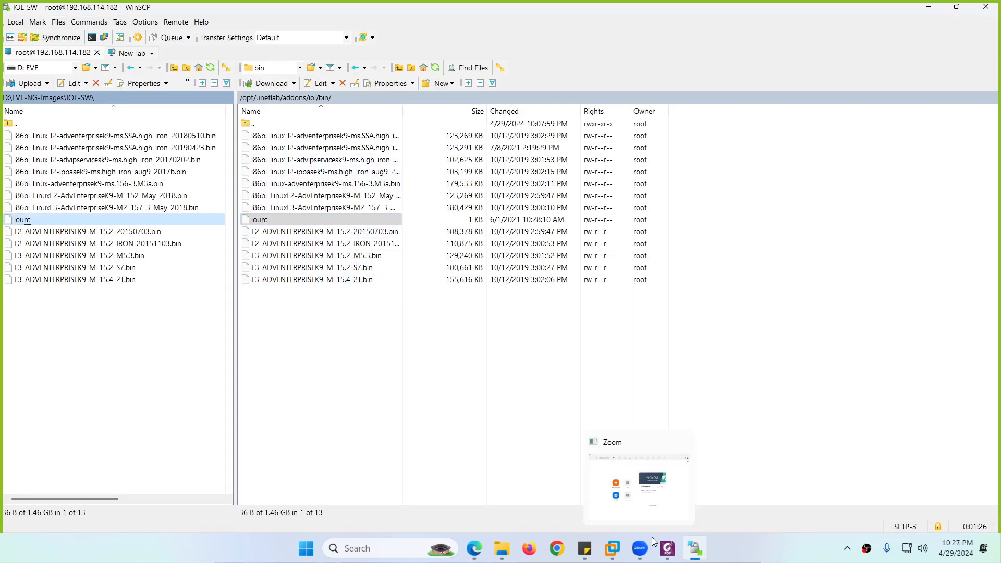
In the EVE-NG-NEW console in VMware Workstation, run /opt/unetlab/wrappers/unl_wrapper -a fixpermissions again
mouse_move(612, 549)
click(596, 499)
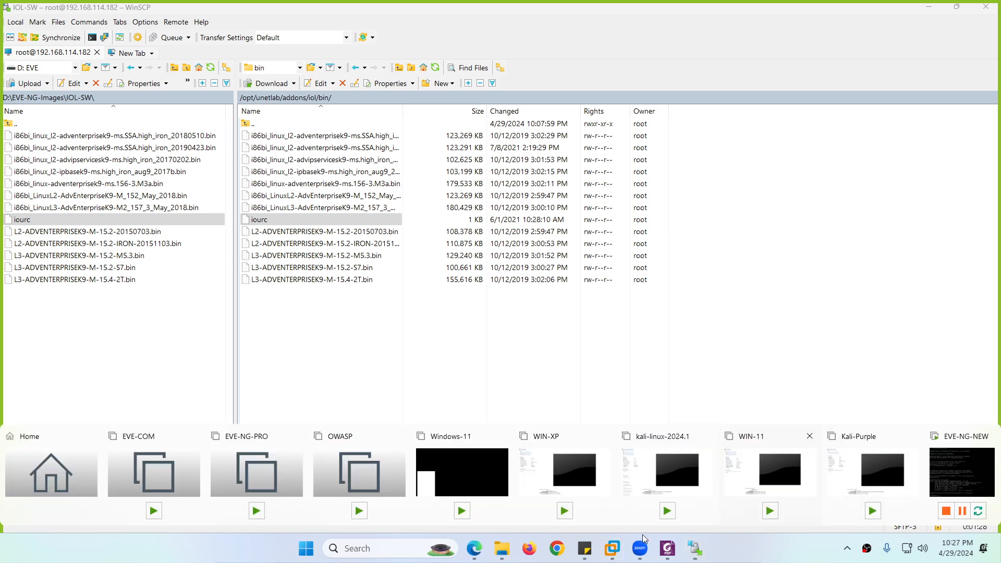
click(958, 472)
click(454, 411)
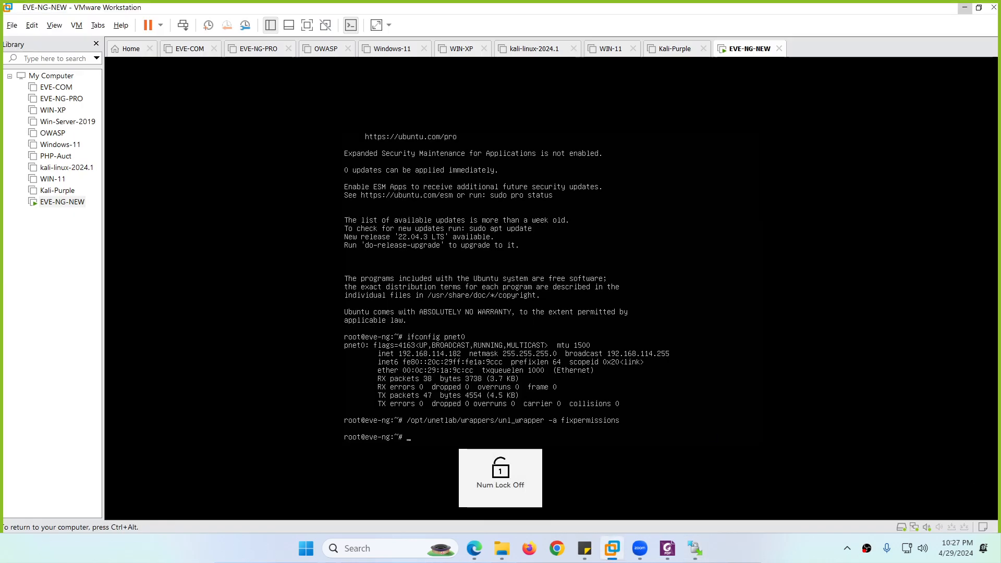
key(Up)
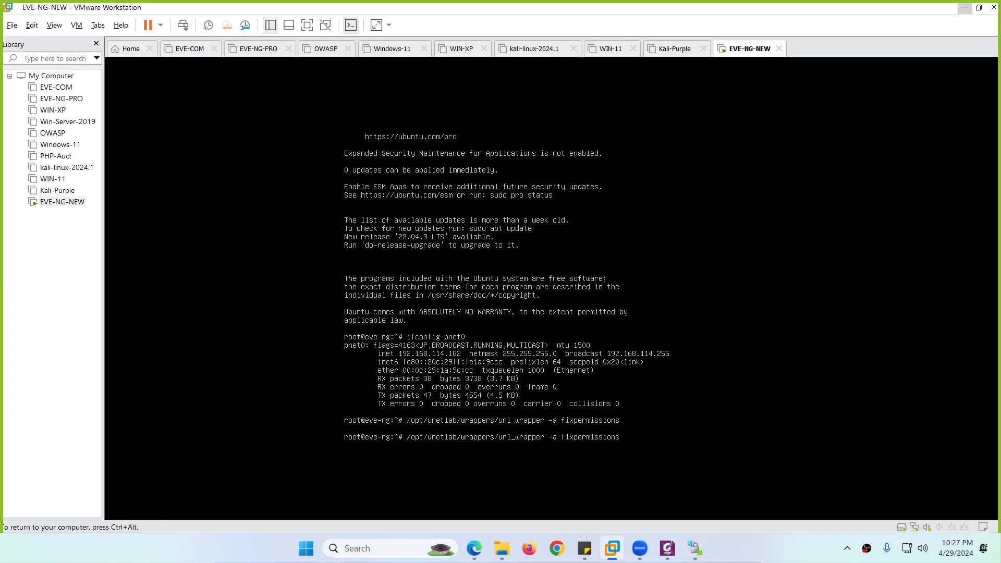
key(Return)
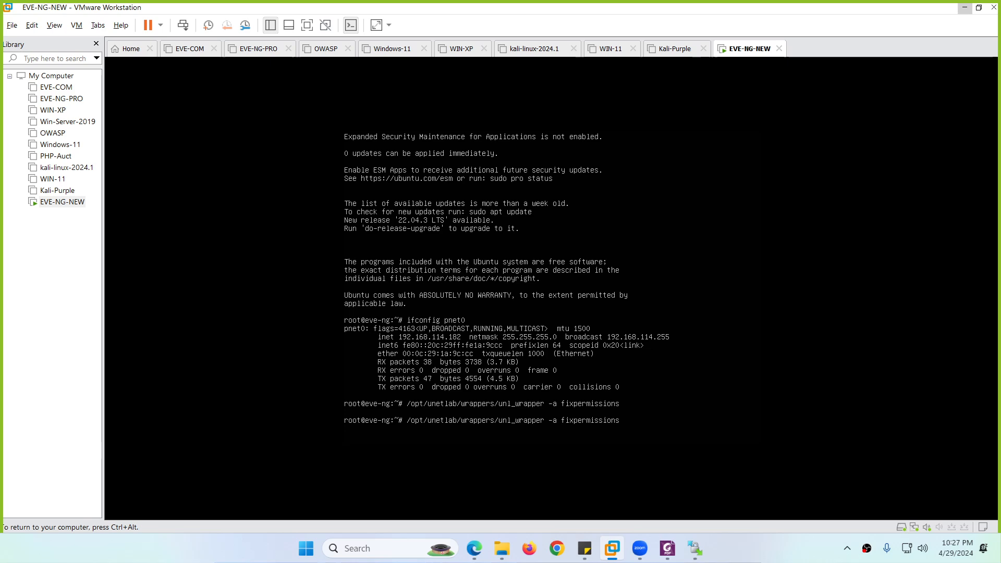
key(ctrl+alt)
Switch to the EVE-NG topology in Edge and start a new node from the Cisco IOL template
click(474, 548)
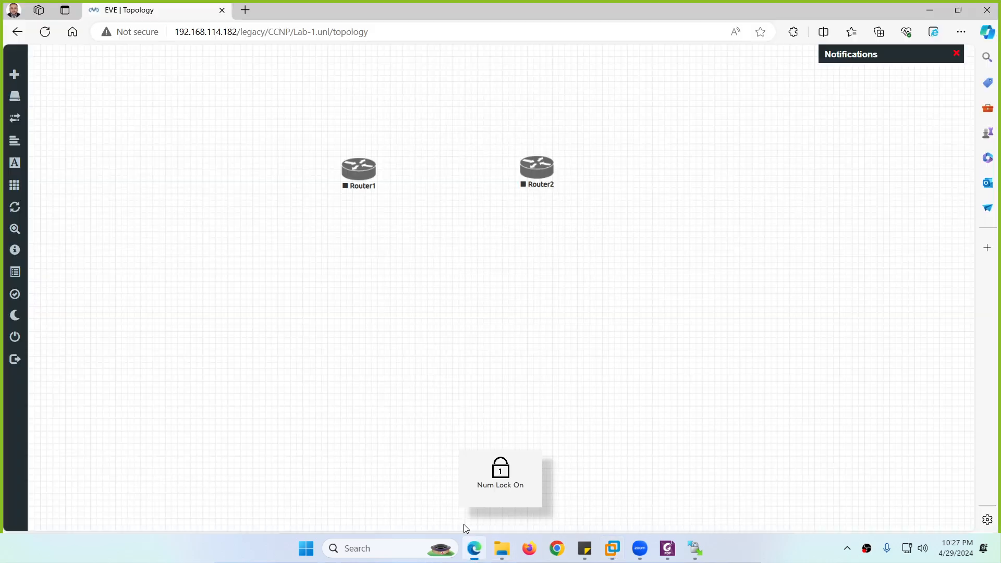
right_click(443, 227)
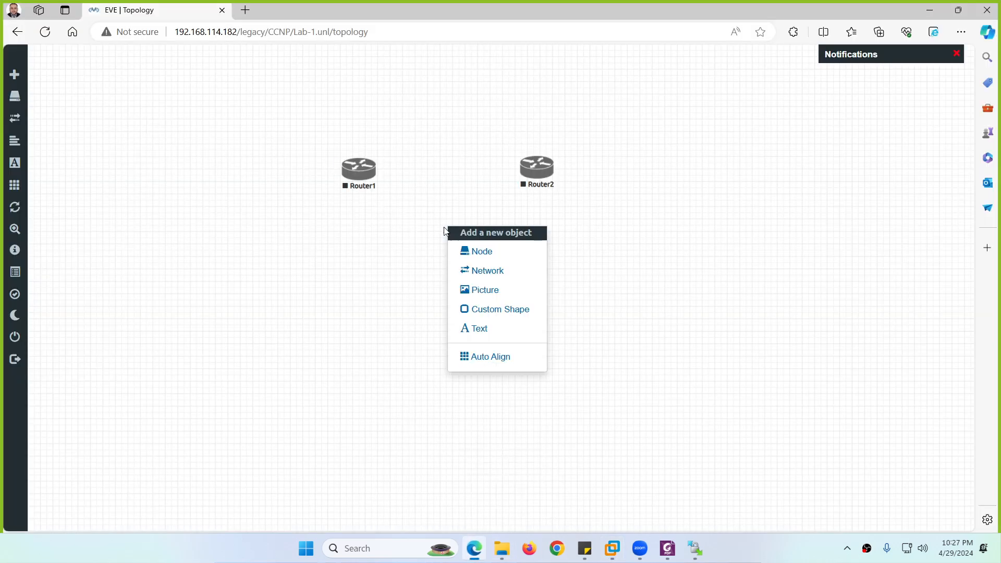
click(466, 254)
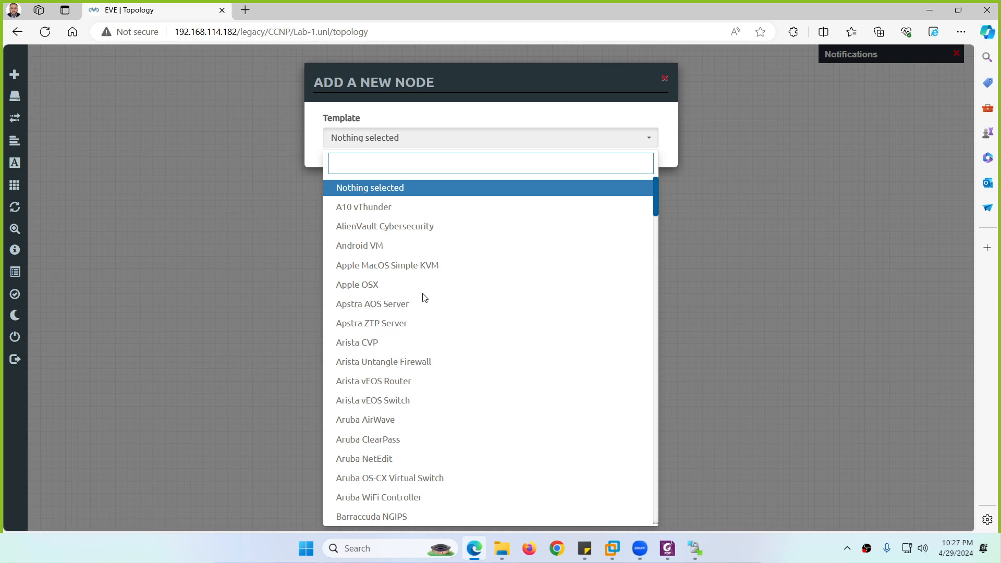
text(iol)
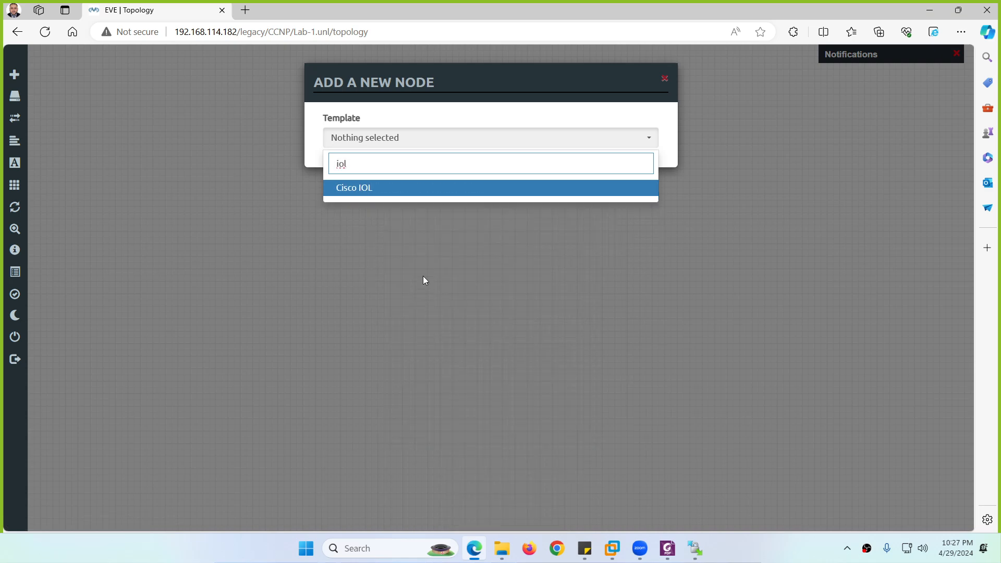
click(359, 192)
Choose the image i86bi_linux_l2-adventerprisek9-ms.SSA.high_iron_20180510.bin for the new Cisco IOL node
click(502, 198)
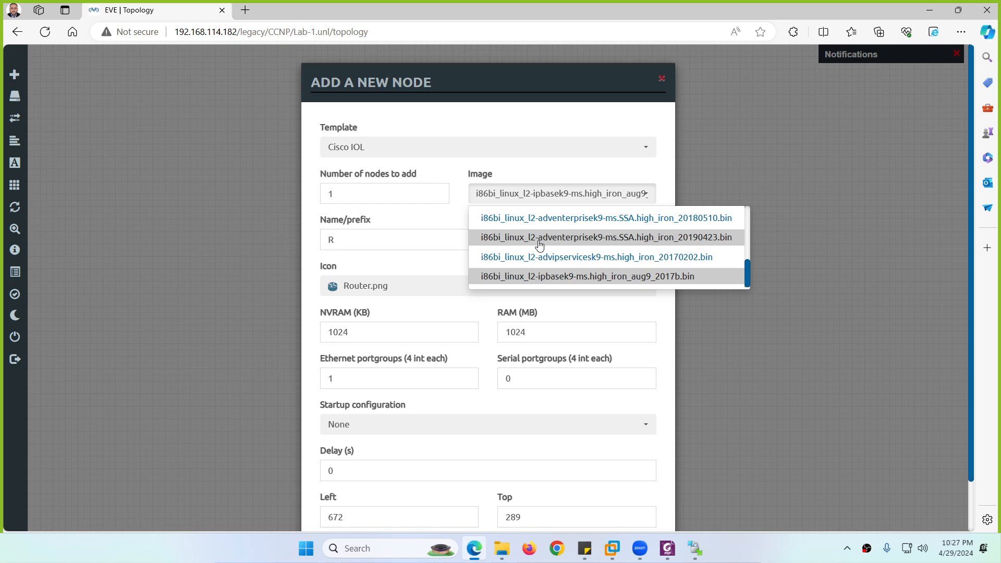
scroll(540, 245, up, 2)
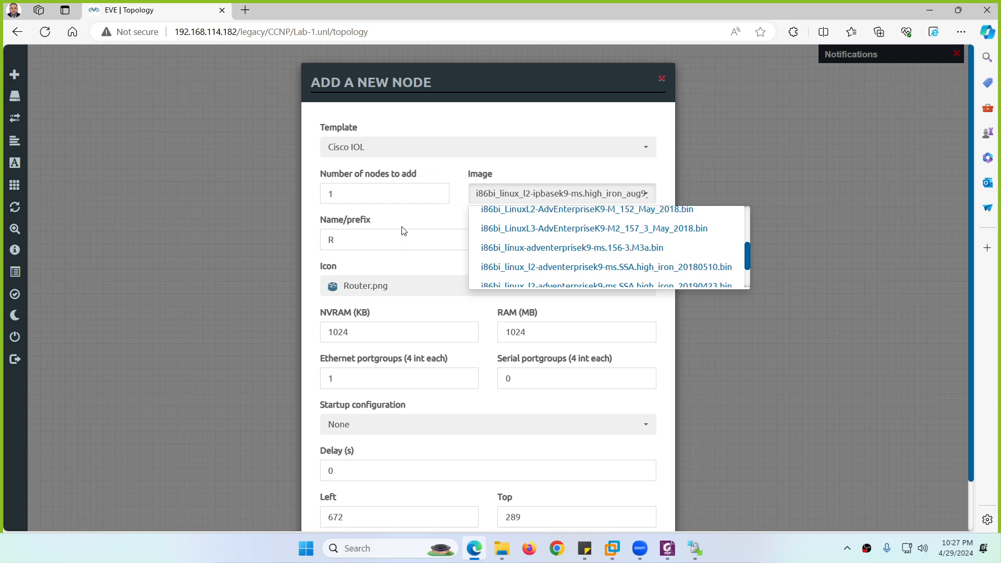
scroll(543, 276, down, 2)
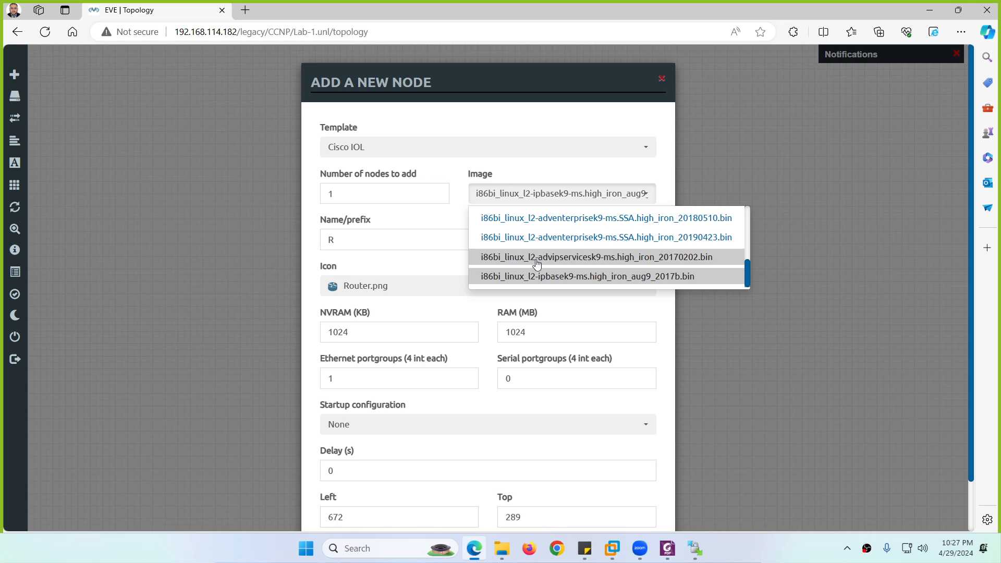
scroll(539, 262, up, 2)
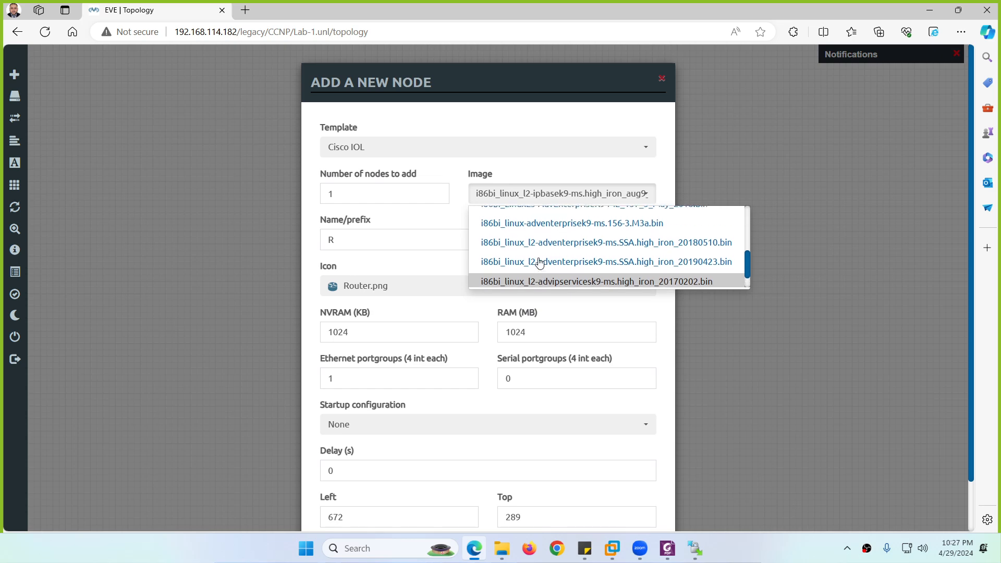
click(543, 255)
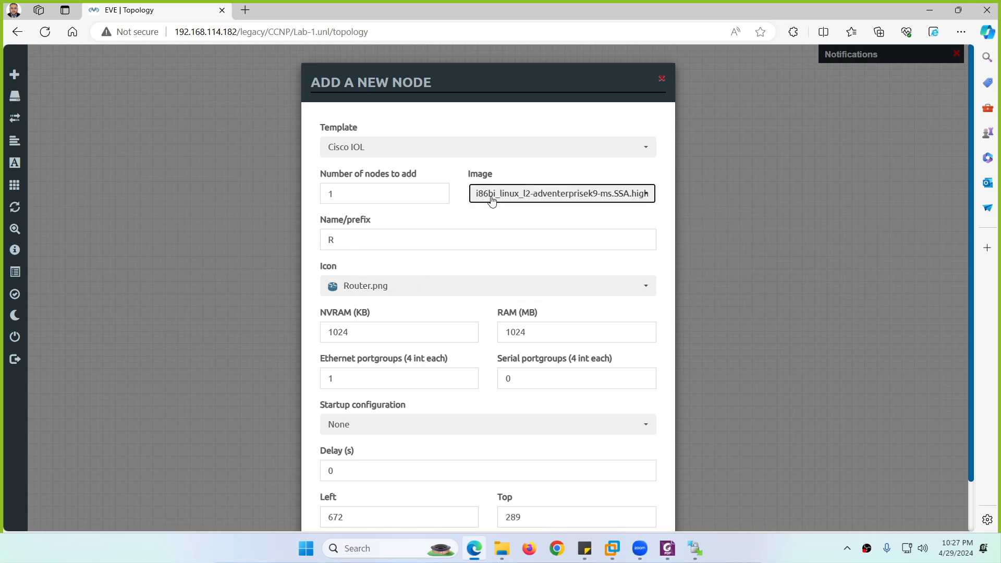
Set the new node's name/prefix to sw, replacing the default
drag(362, 246, 322, 246)
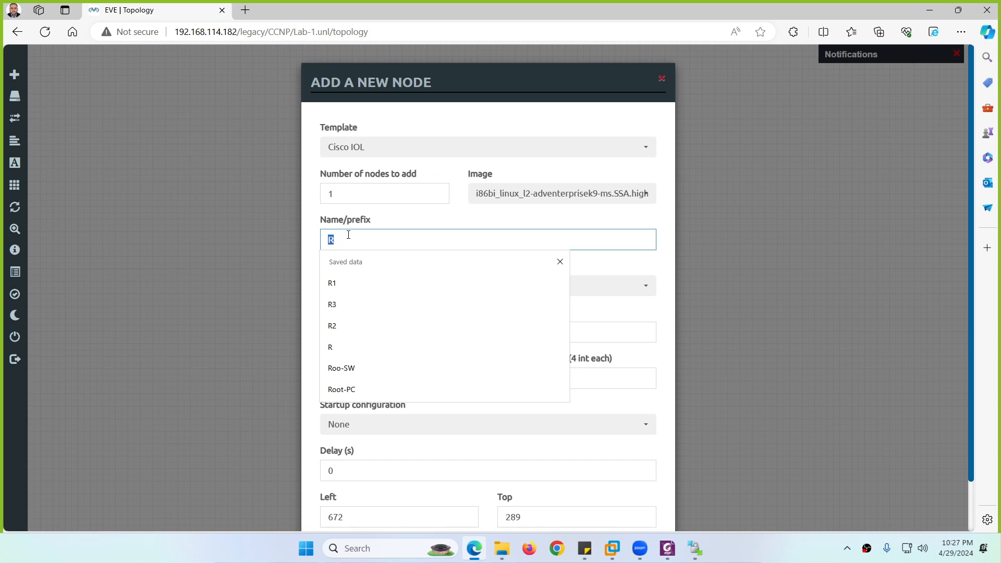
text(SW)
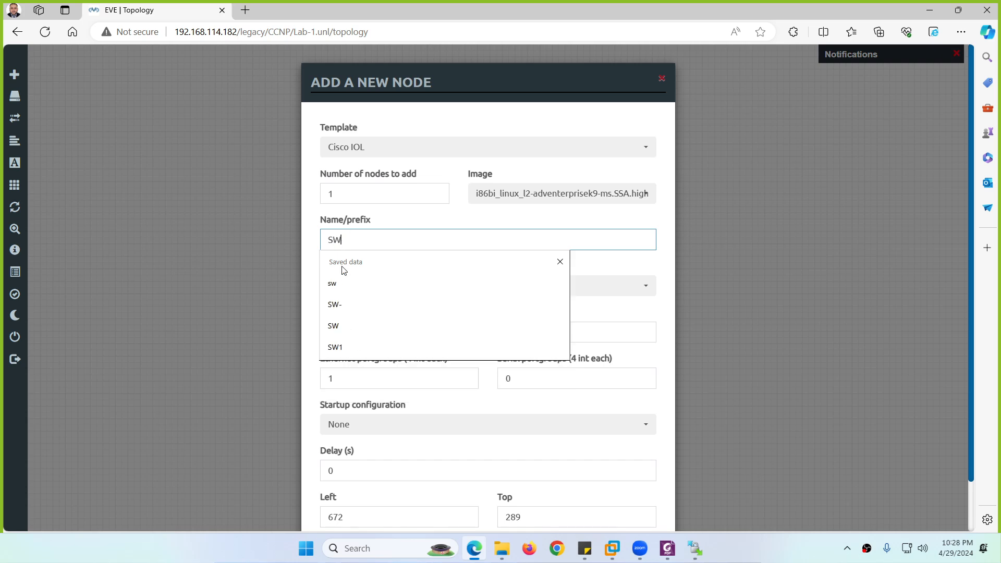
click(340, 283)
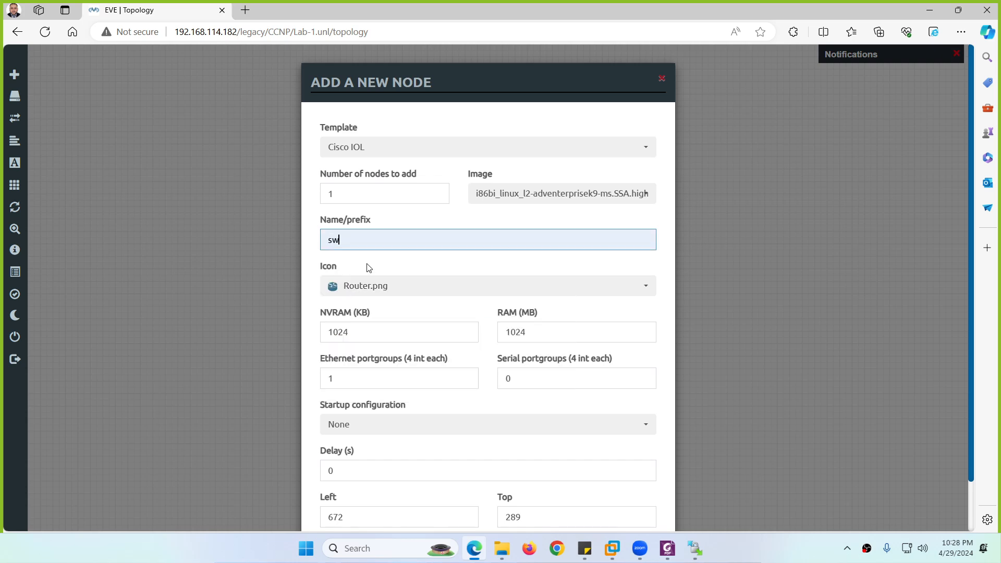
Set the node's icon to Switch L3.png and save the new node to the topology
click(371, 291)
scroll(385, 350, down, 2)
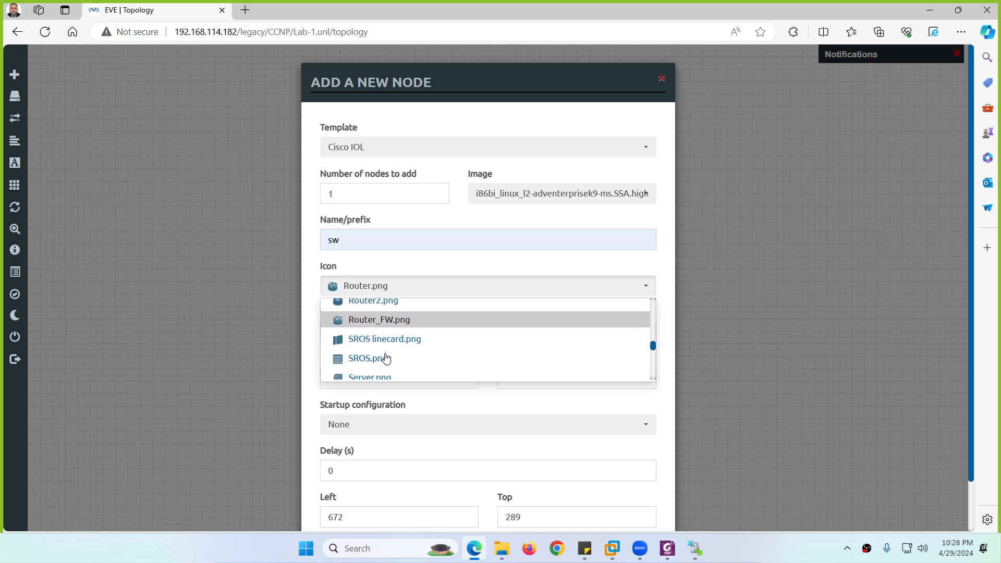
scroll(385, 358, down, 5)
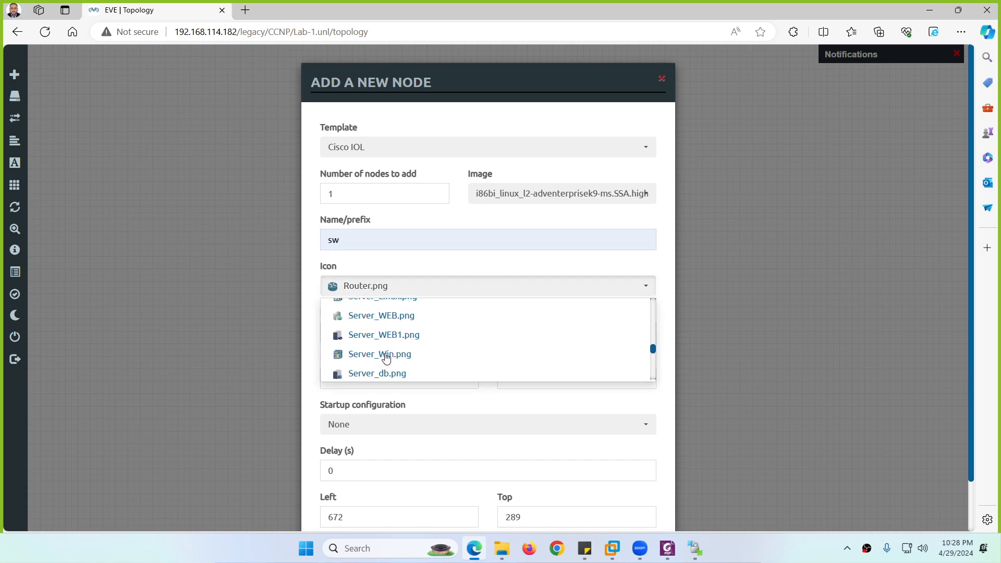
scroll(386, 357, down, 5)
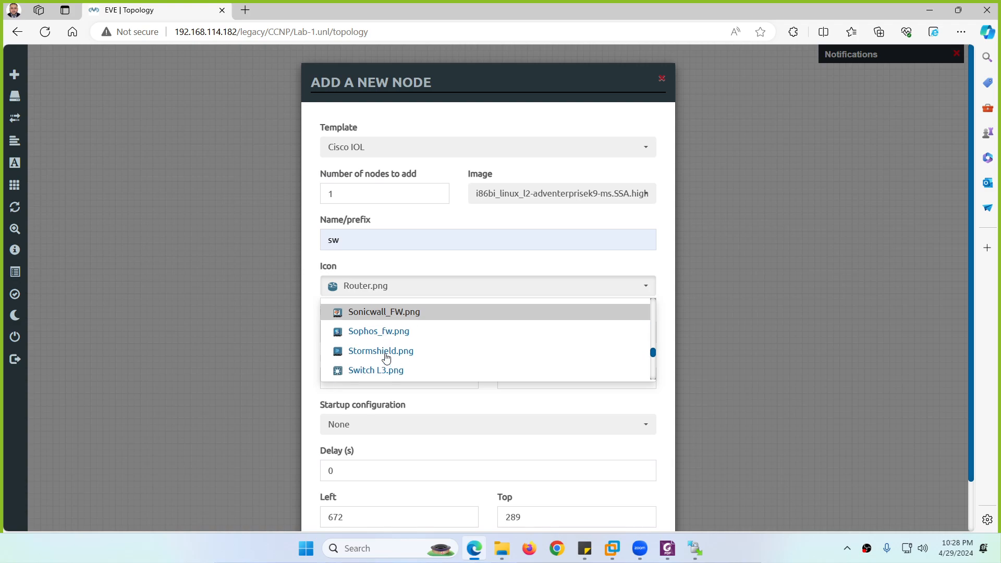
scroll(386, 358, down, 1)
click(385, 357)
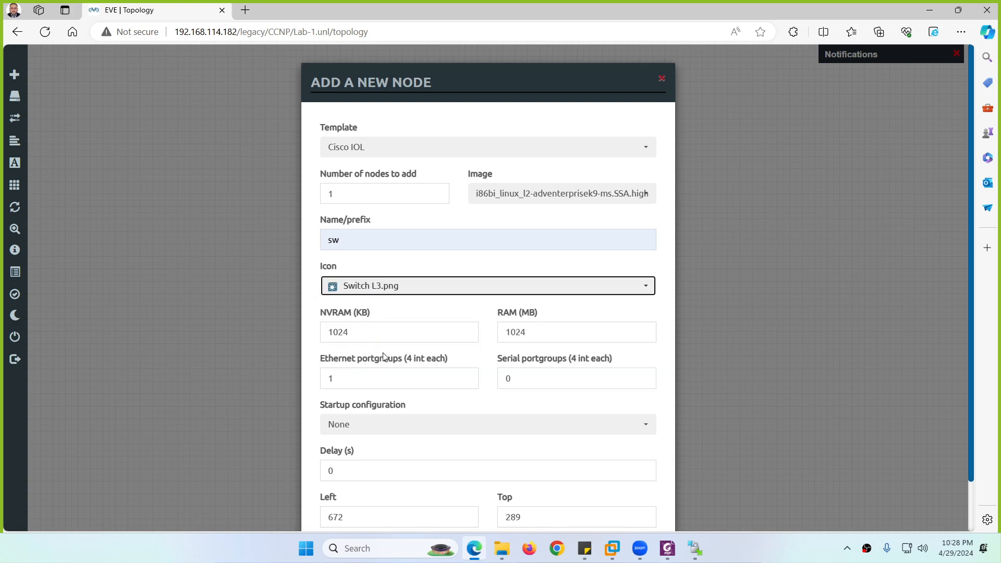
scroll(384, 360, down, 2)
click(424, 490)
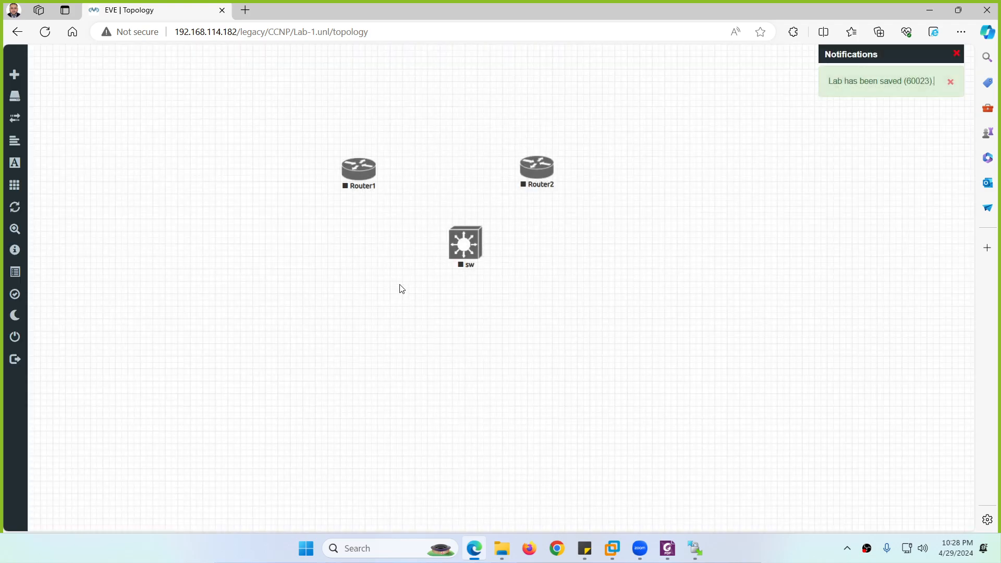
Move the sw node below and between Router1 and Router2, and start it
drag(462, 262, 418, 276)
right_click(429, 263)
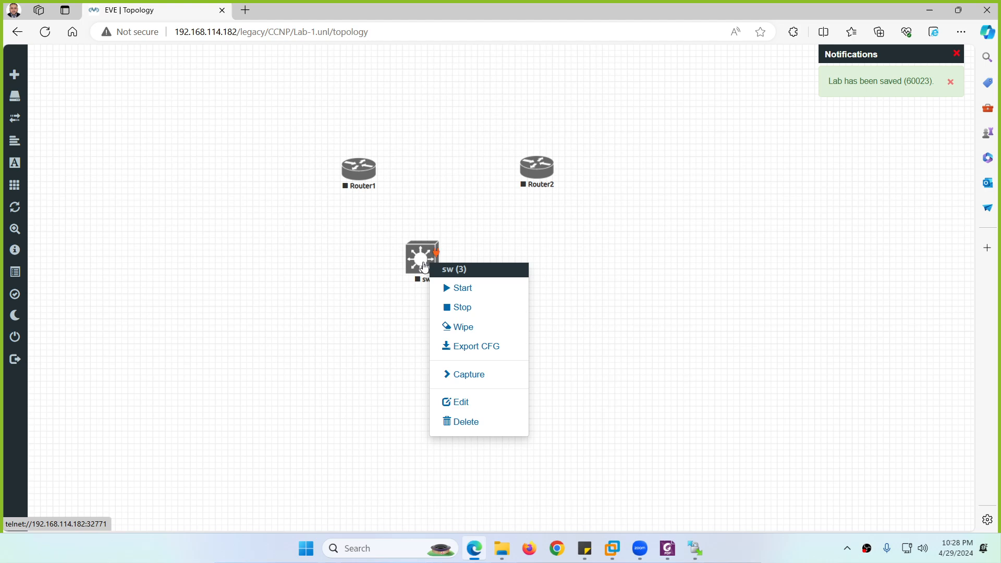
click(462, 290)
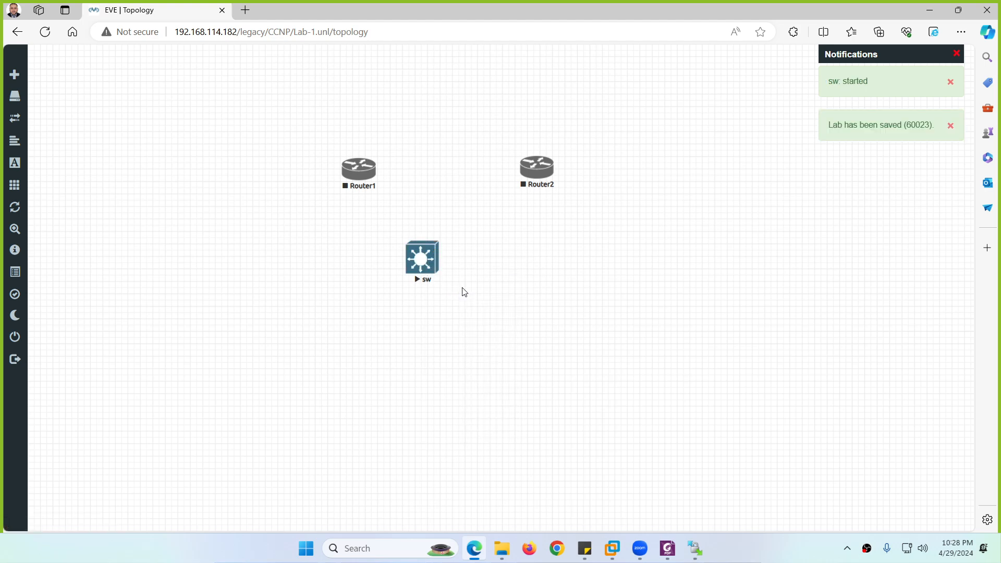
Open the sw node's console in SecureCRT and bring up the Switch prompt
click(436, 265)
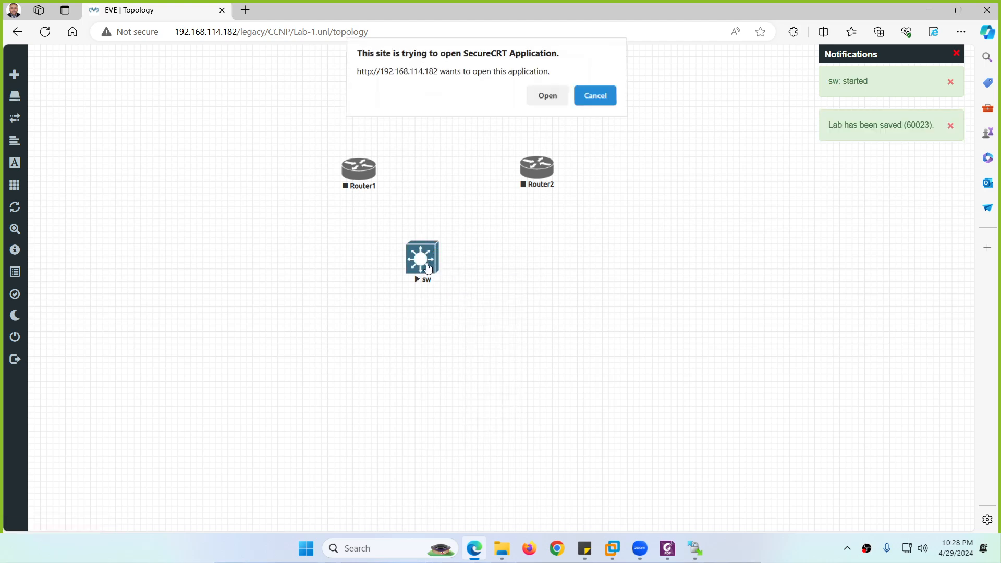
click(548, 100)
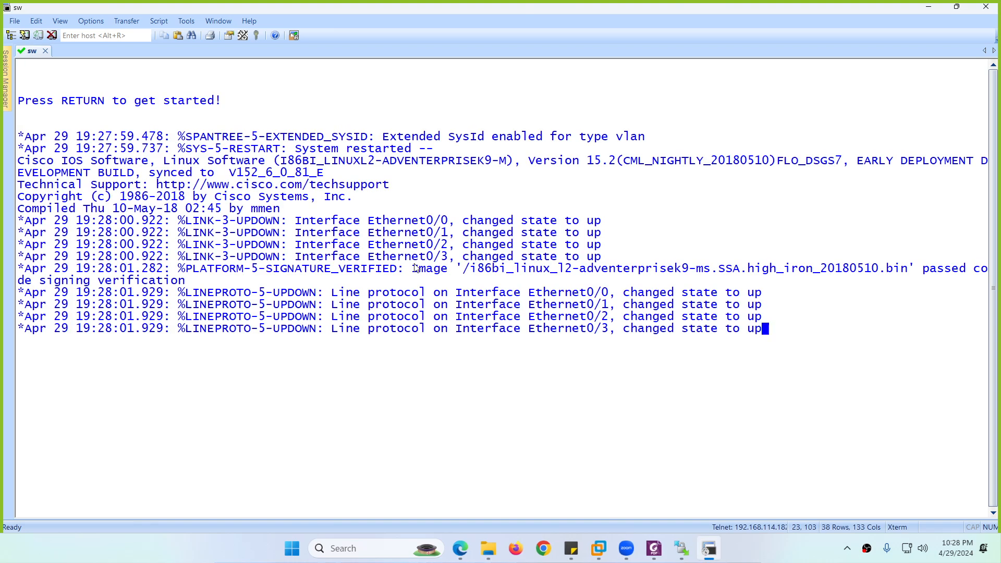
key(Return)
key(Return)
key(Return)
key(Return)
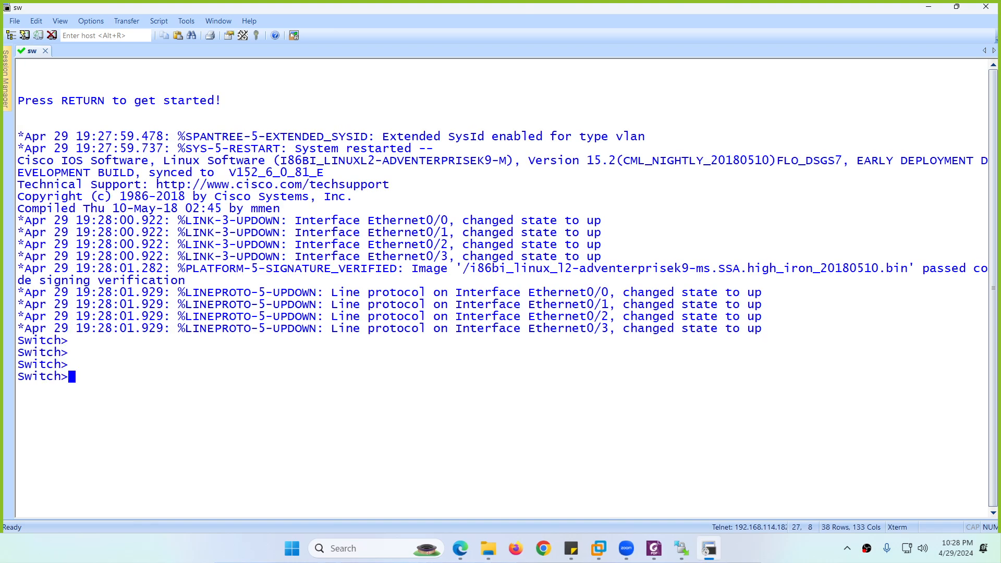
key(Return)
key(Return)
key(Return)
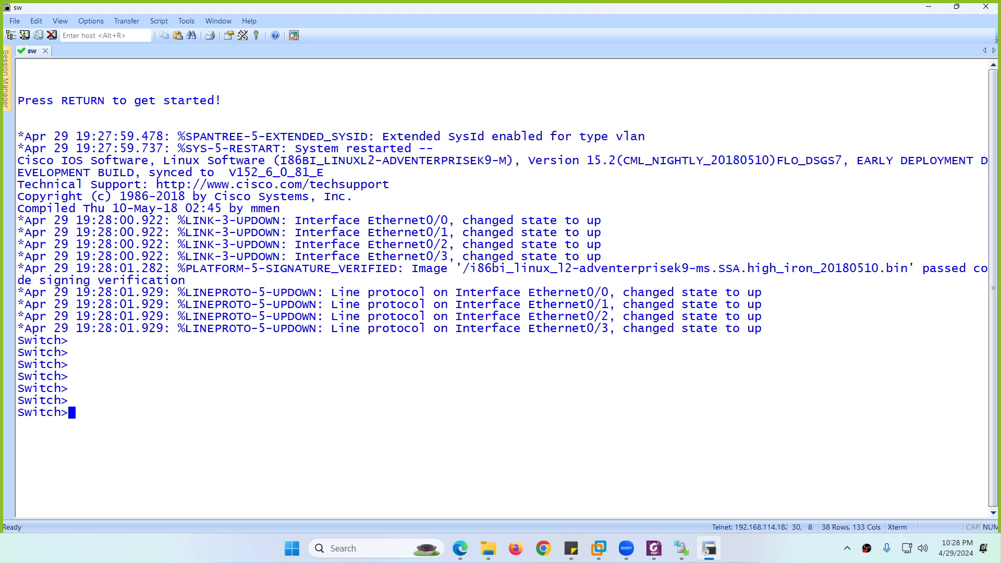
Clear the switch's terminal screen and get a fresh Switch prompt
key(ctrl+l)
key(Return)
key(Return)
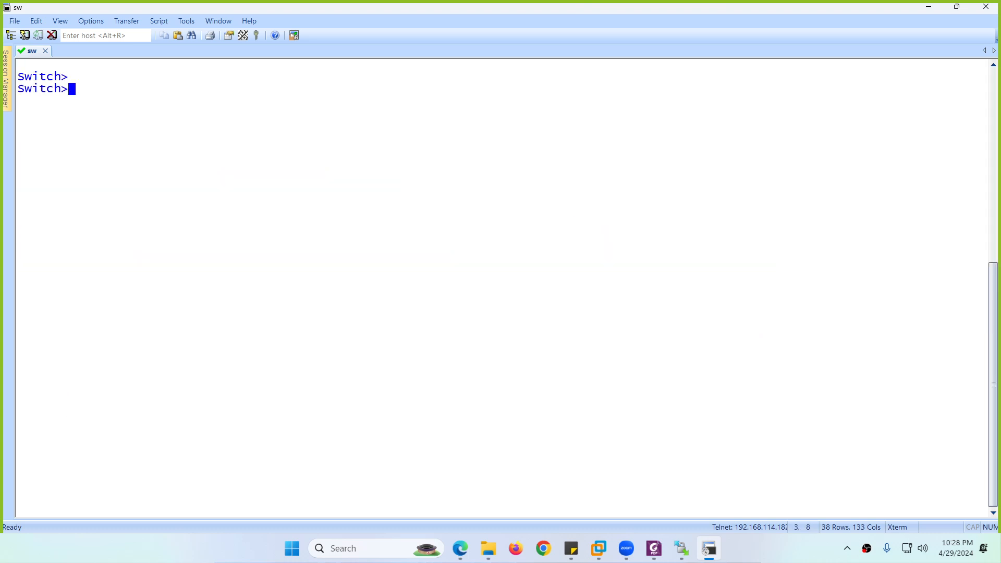
Enter global configuration mode with en and config t, and enable Layer 3 routing with ip routing
text(en)
key(Return)
text(config t)
key(Return)
key(Return)
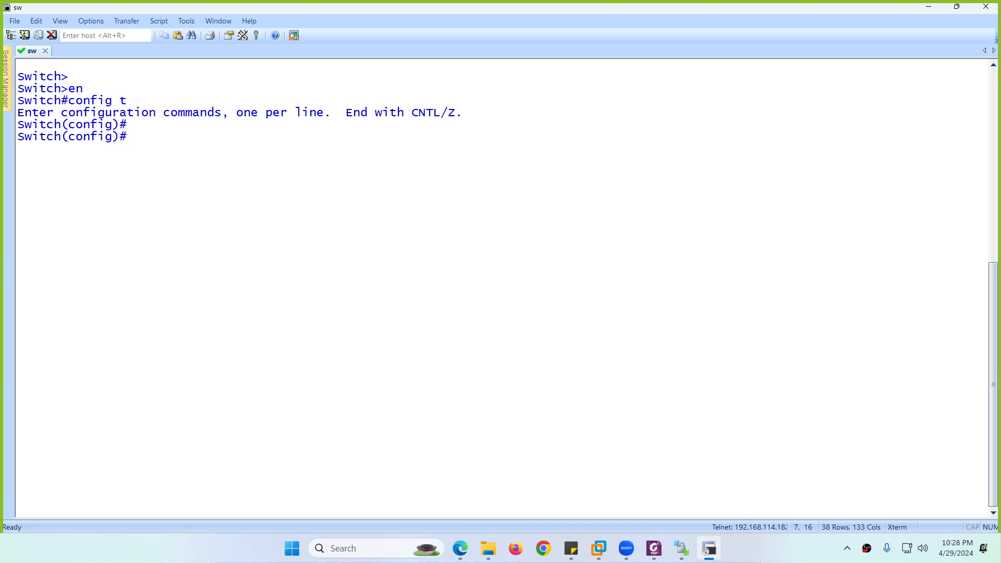
text(ip routing)
key(Return)
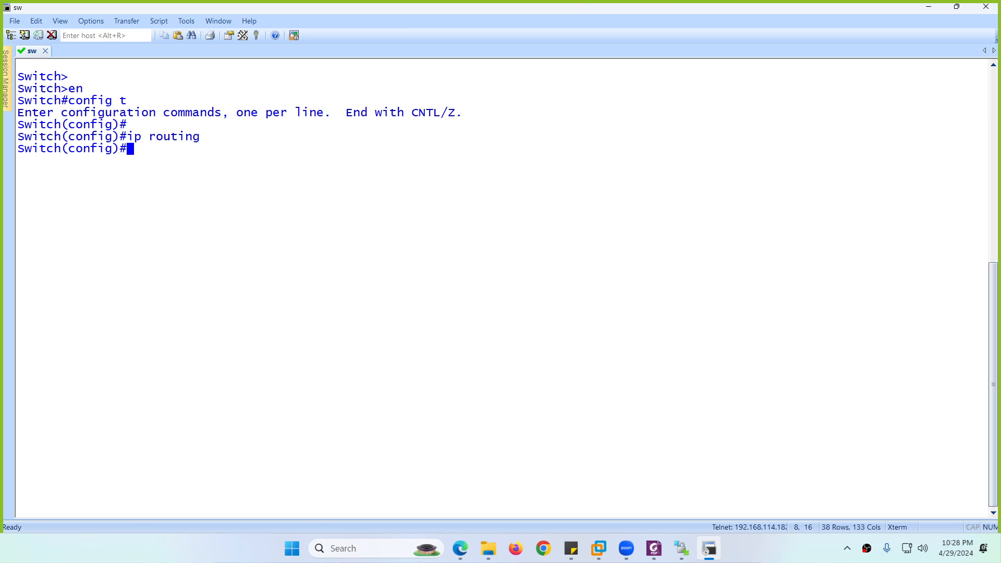
Enter configuration mode for interface e0/0 on the switch
text(int)
key(Tab)
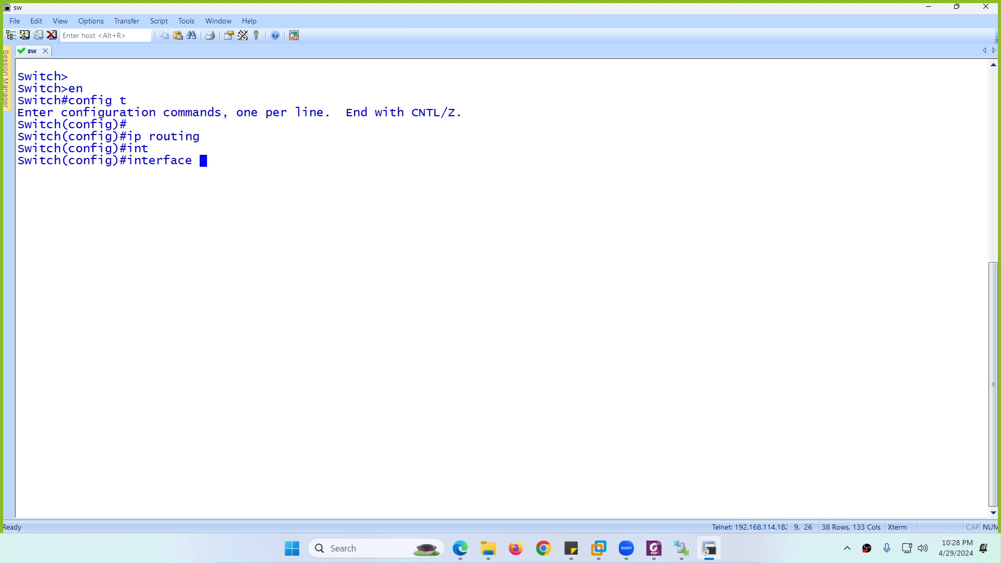
text(e0/0)
key(Return)
Try to complete the ip add command on the interface, and list the available subcommands with ip ?
text(ip add)
key(Tab)
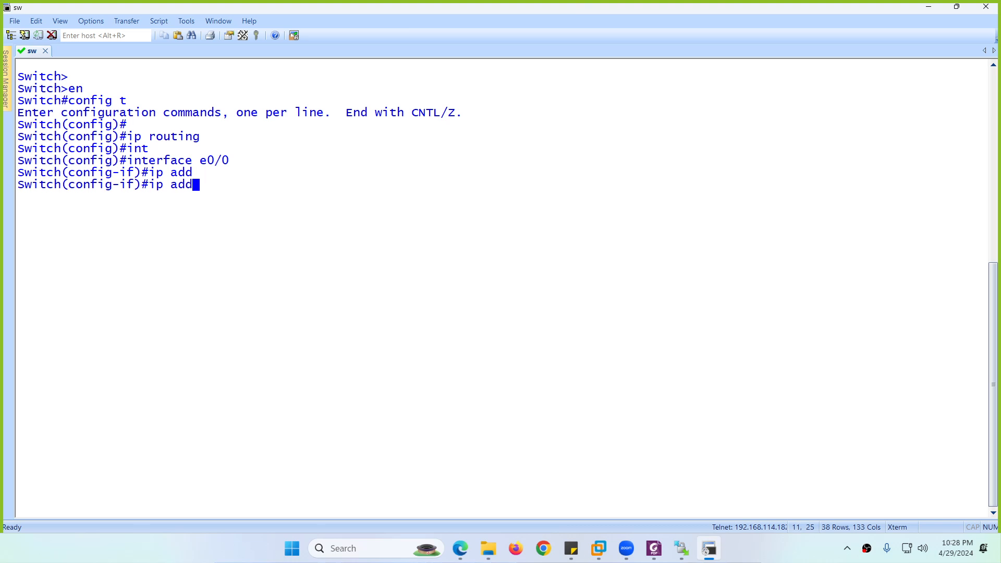
key(BackSpace)
key(BackSpace)
key(BackSpace)
text(?)
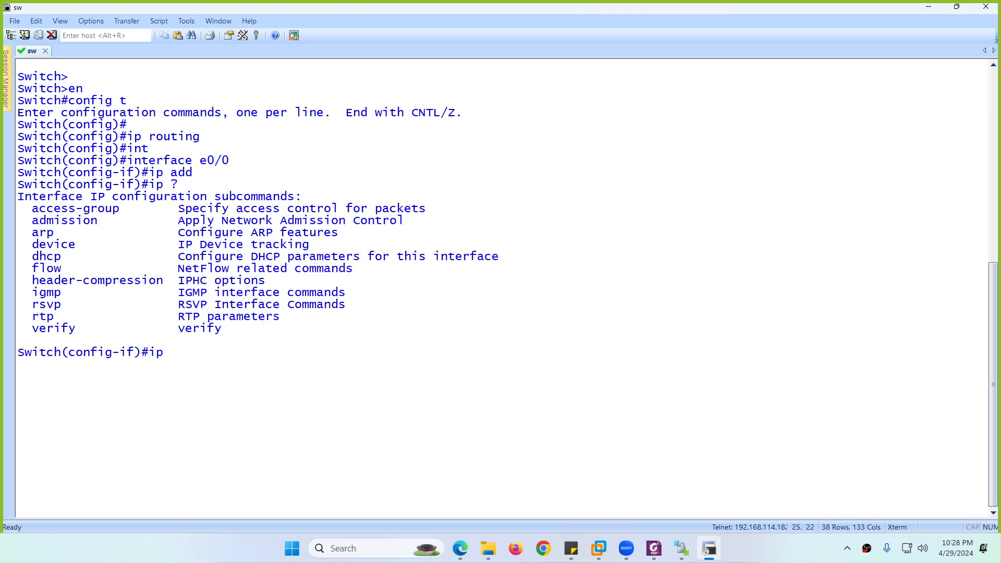
Clear the leftover command text and make e0/0 a routed port with no switchport
key(BackSpace)
key(BackSpace)
key(BackSpace)
text(no swit)
key(Tab)
key(Return)
Assign the IP address 1.1.1.1 with mask 255.0.0.0 to interface e0/0
text(ip add)
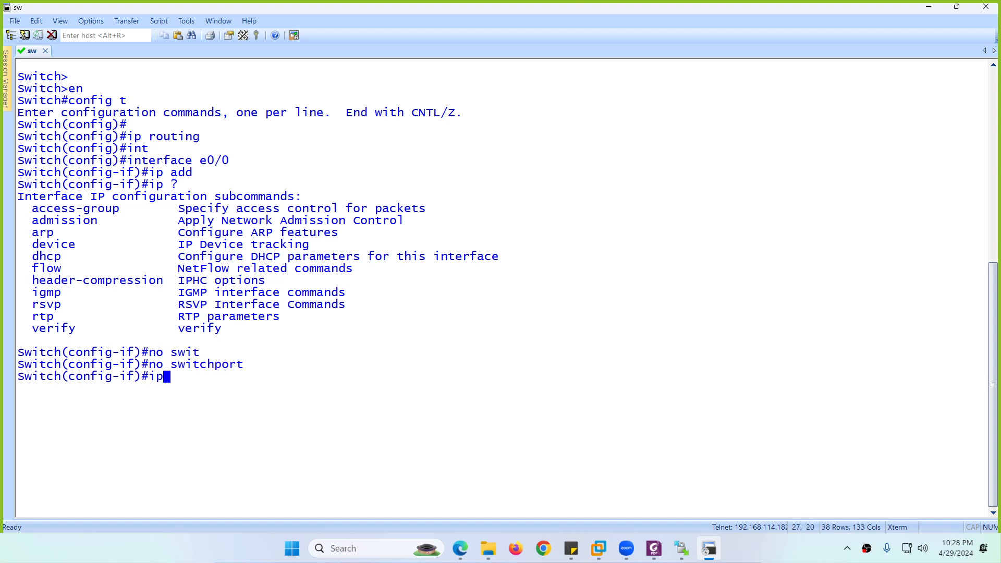
key(Tab)
text(1.)
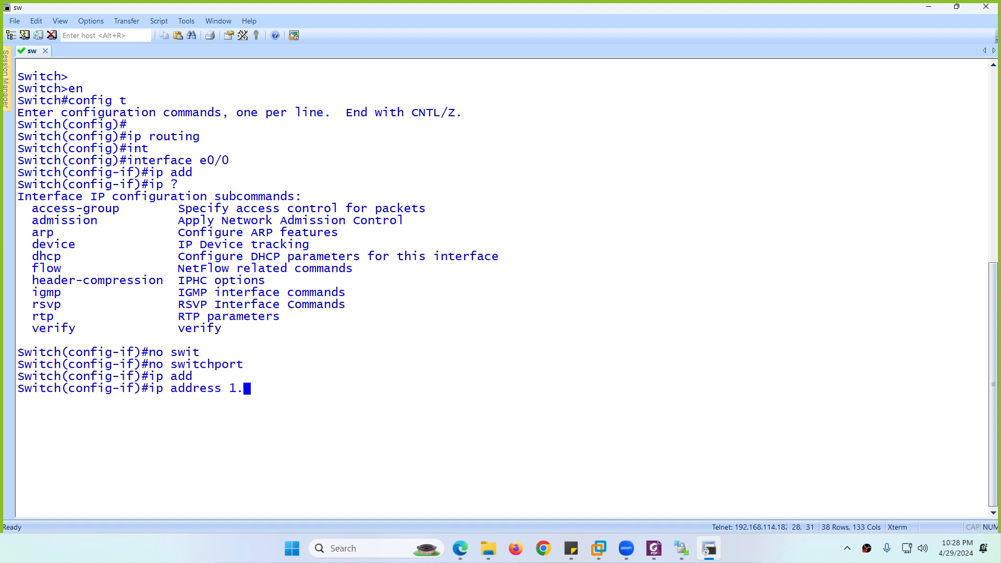
text(1.1.1 255.0.0.0)
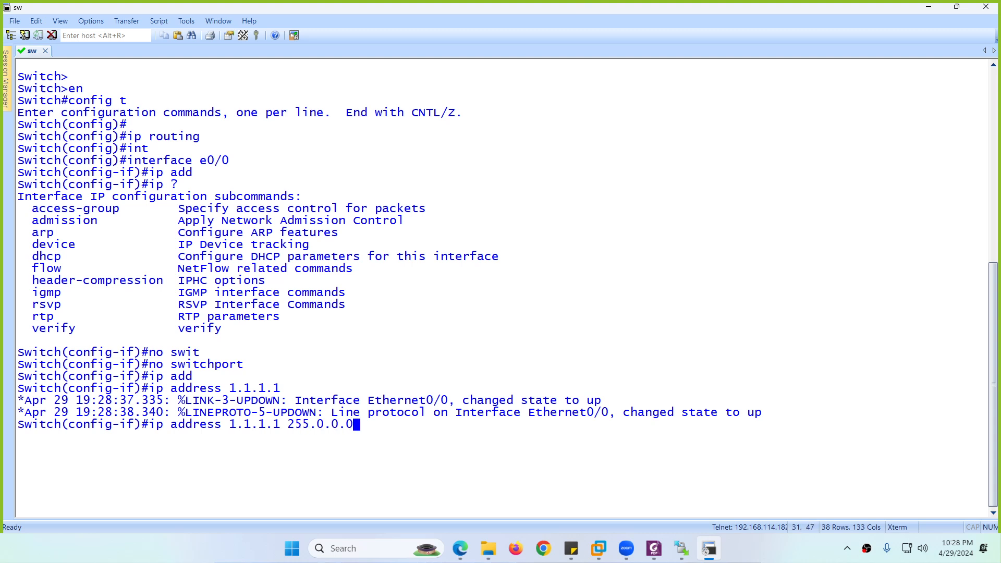
key(Return)
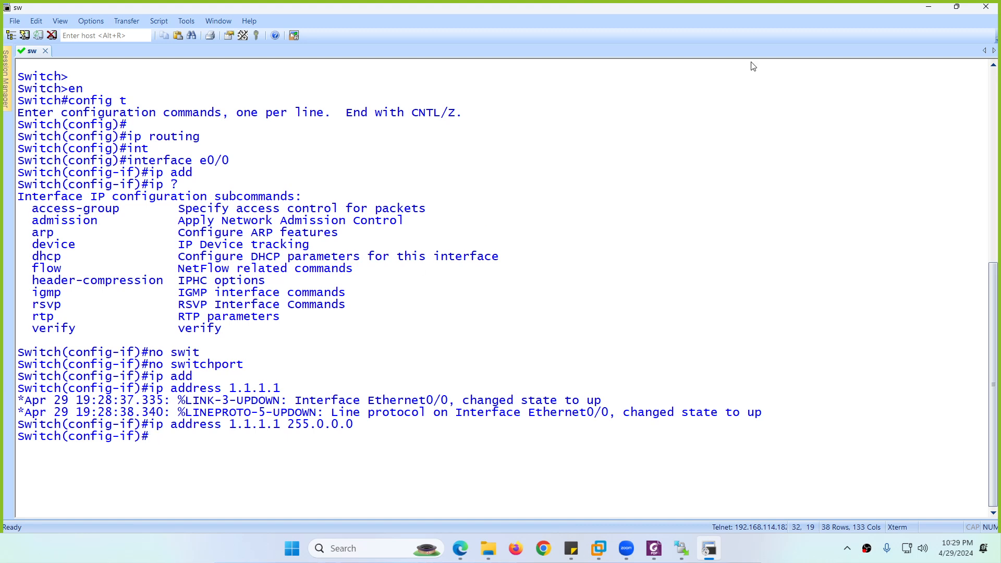
Disconnect the sw console session, and in the EVE-NG topology in Edge stop the sw node and nudge it up toward the routers
click(984, 8)
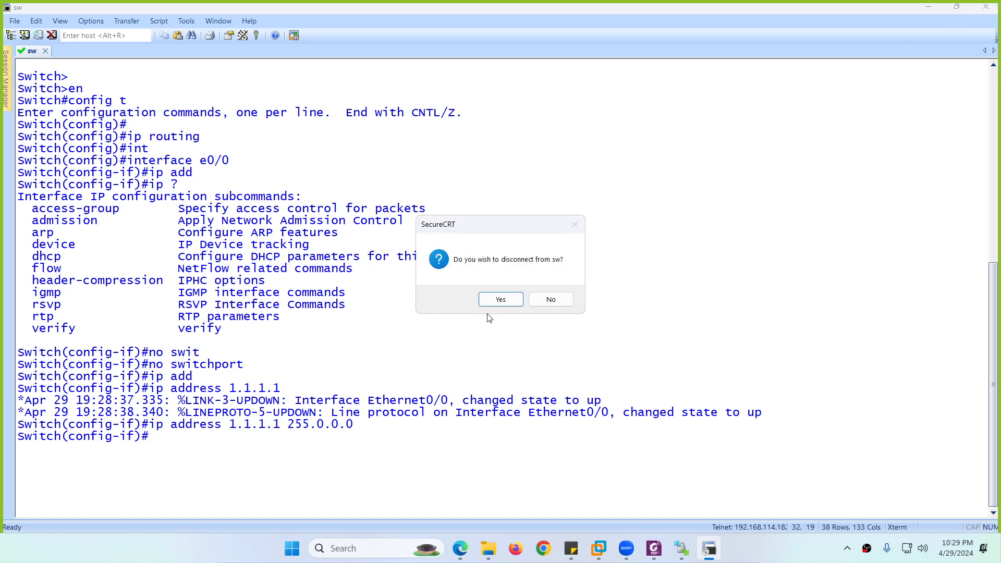
click(488, 300)
right_click(421, 268)
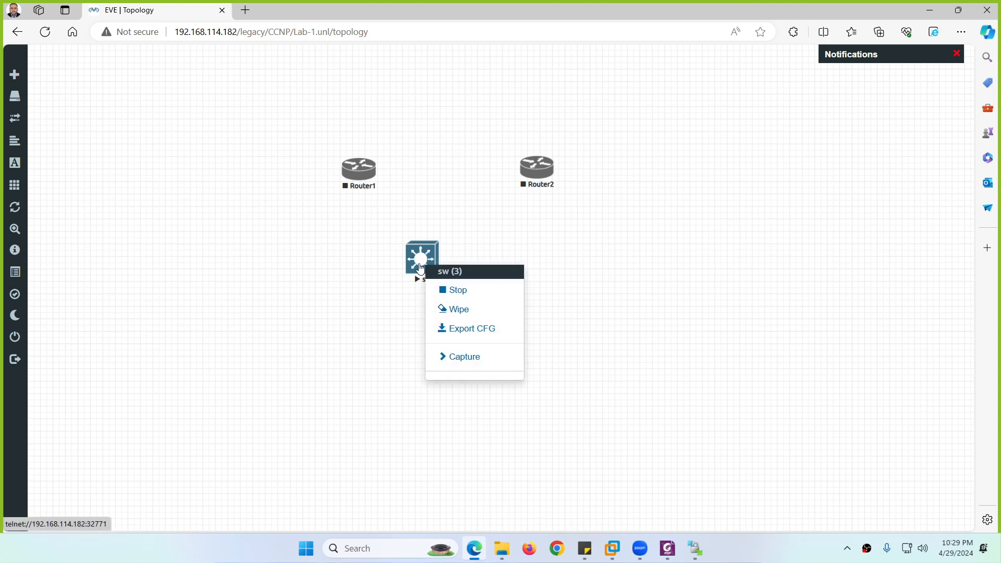
click(452, 290)
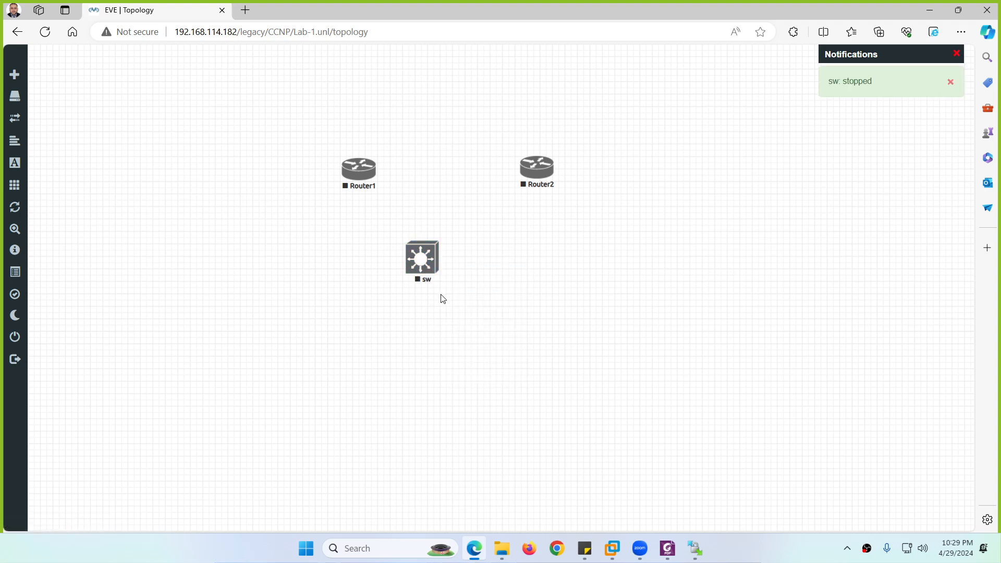
mouse_move(432, 282)
mouse_down()
mouse_move(449, 271)
mouse_move(432, 278)
mouse_up()
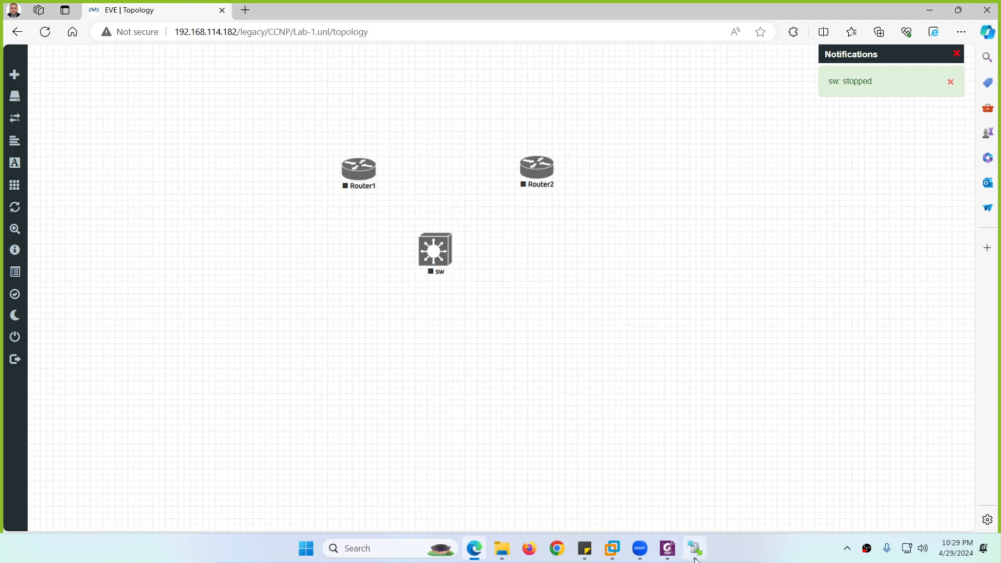
Switch to the PDF guide in Foxit PDF Editor and review the upload, fixpermissions and Cisco IOL node sections, returning to the first page
click(668, 549)
scroll(492, 345, down, 10)
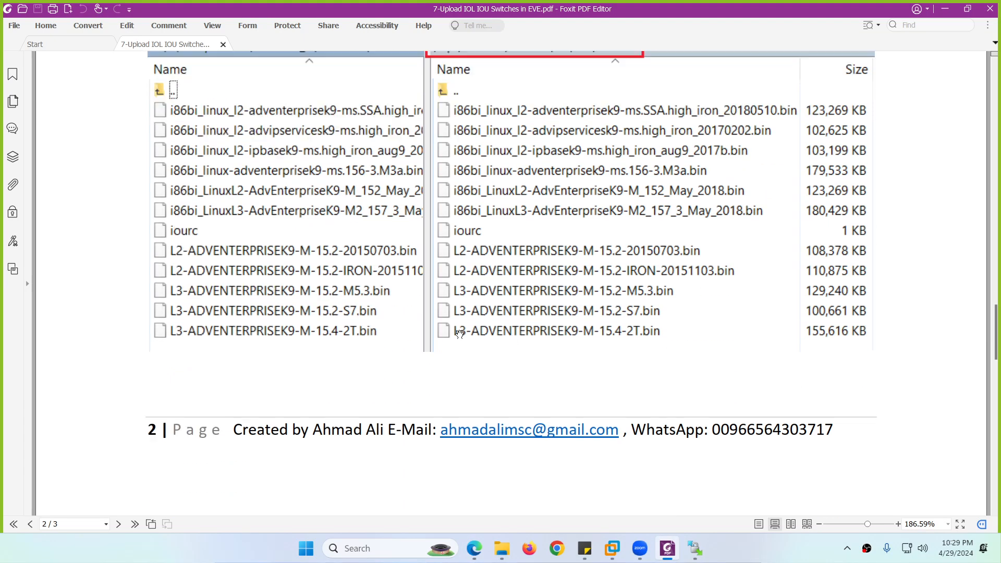
scroll(452, 355, down, 10)
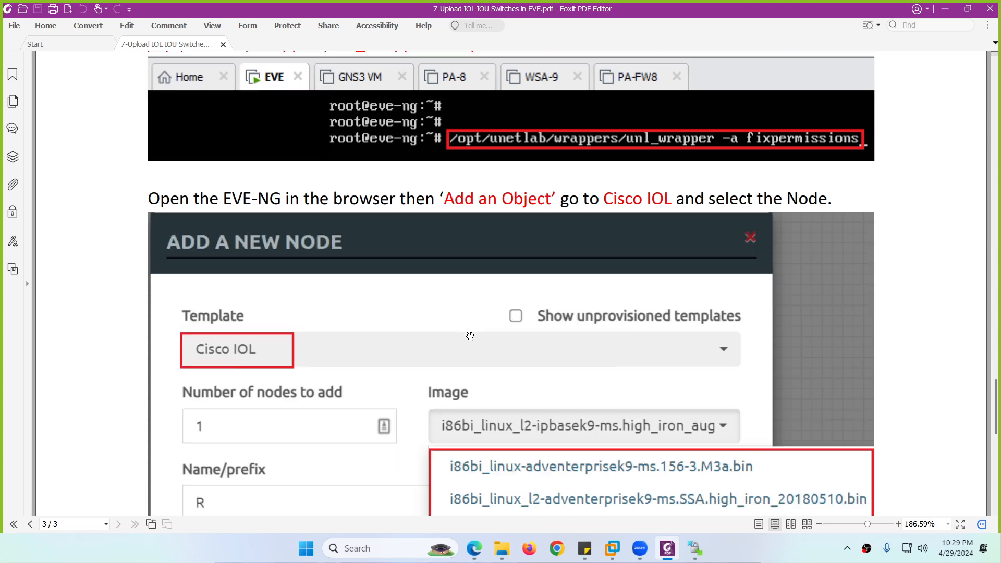
scroll(465, 355, down, 3)
scroll(213, 218, up, 2)
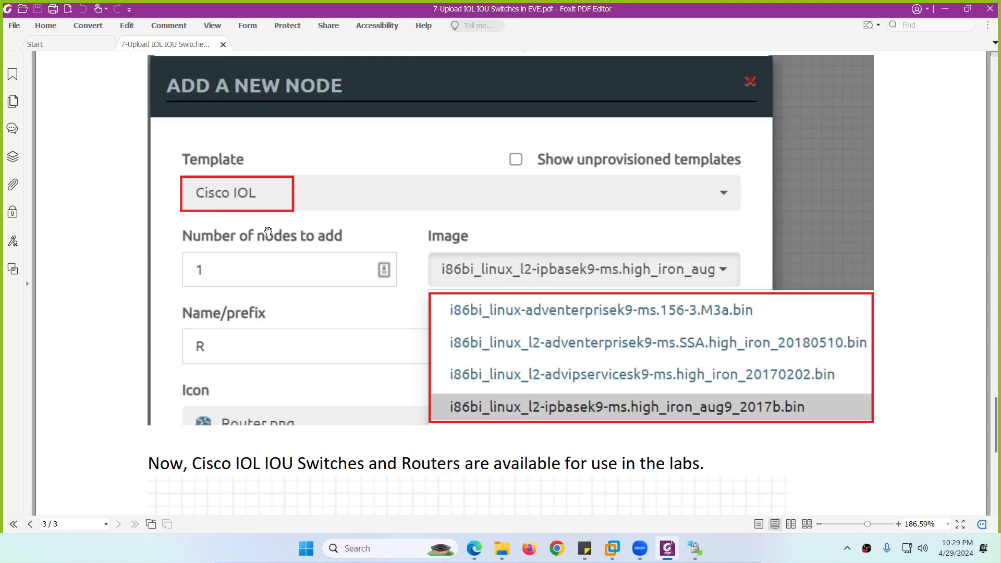
scroll(322, 305, down, 5)
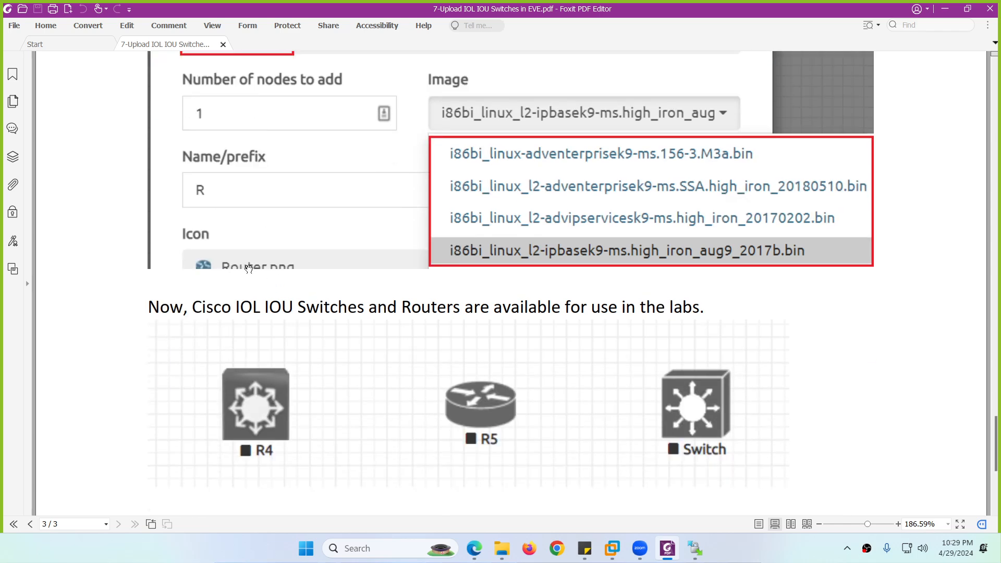
scroll(336, 338, down, 8)
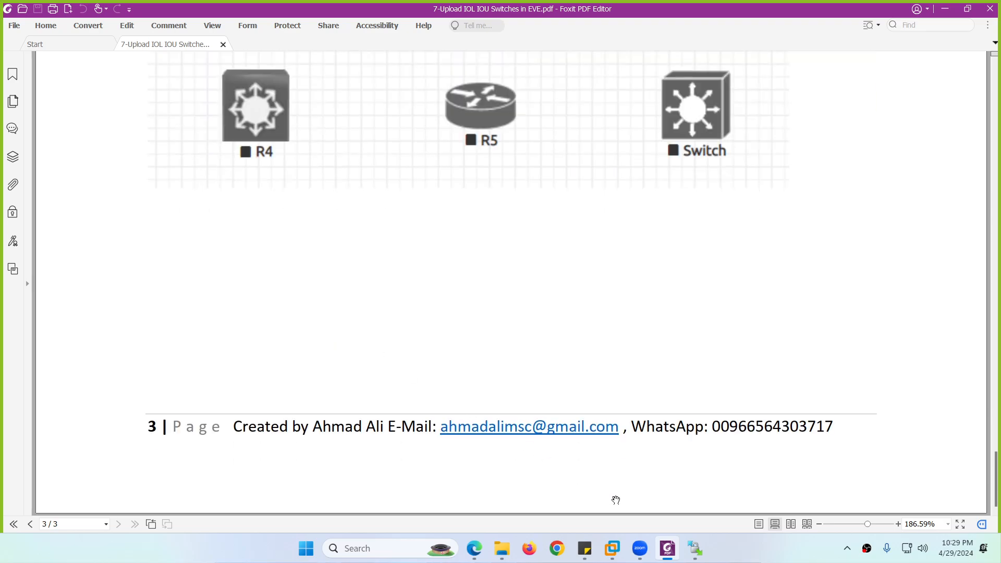
scroll(361, 325, up, 15)
scroll(366, 326, up, 10)
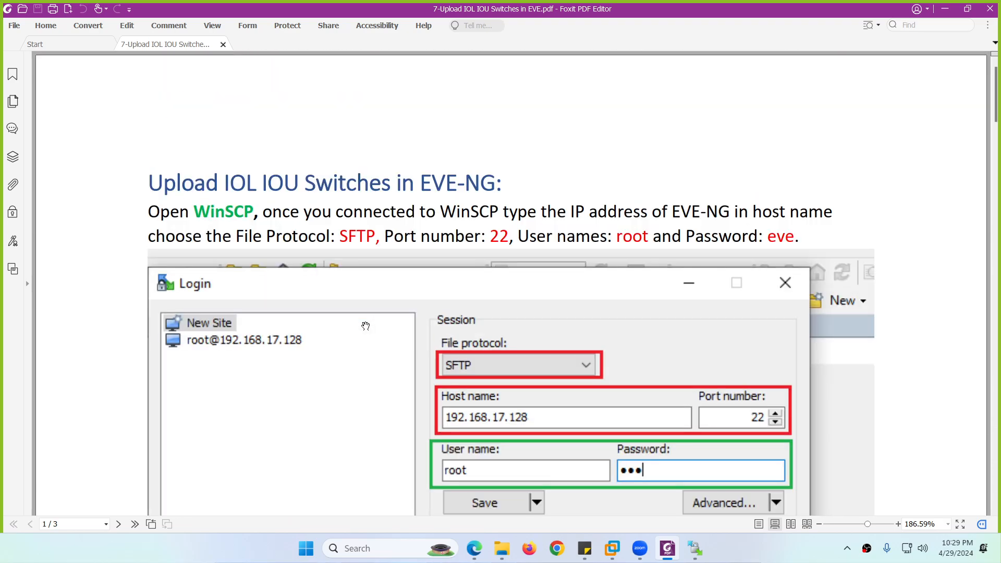